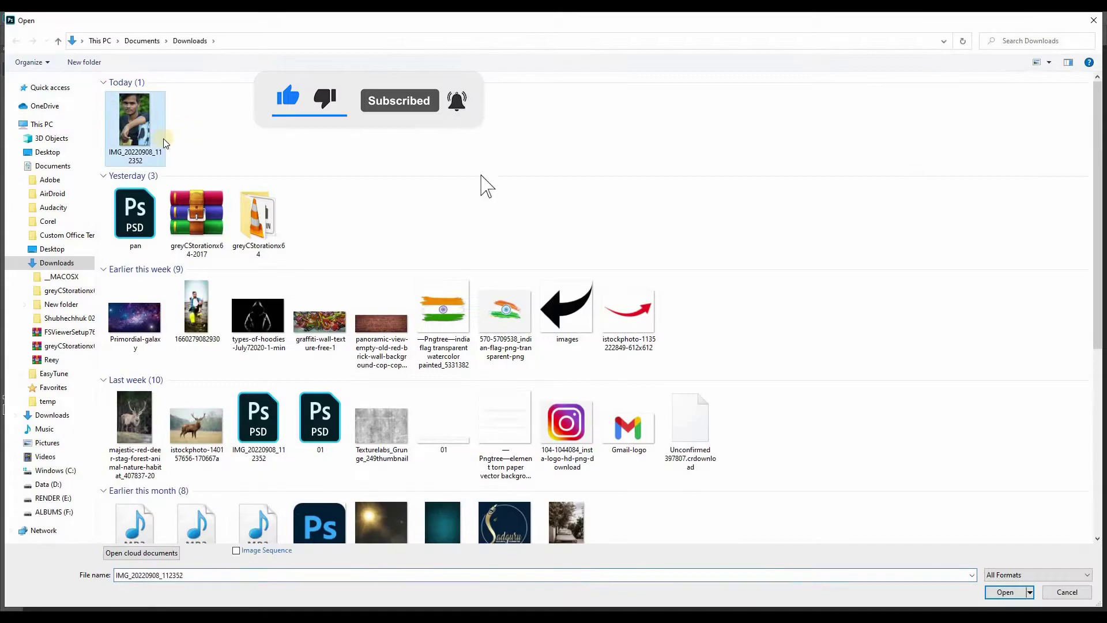
# Open the photo IMG_20220908_112352, duplicate its Background layer and hide the original.
pyautogui.press('Return')
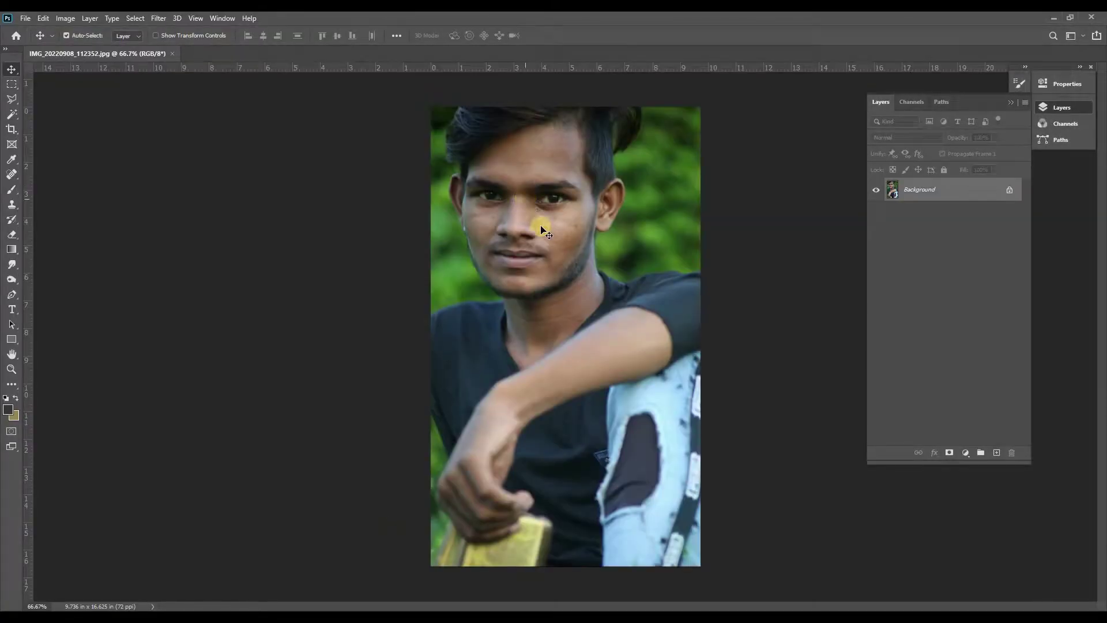
pyautogui.moveTo(991, 452); pyautogui.dragTo(992, 452)
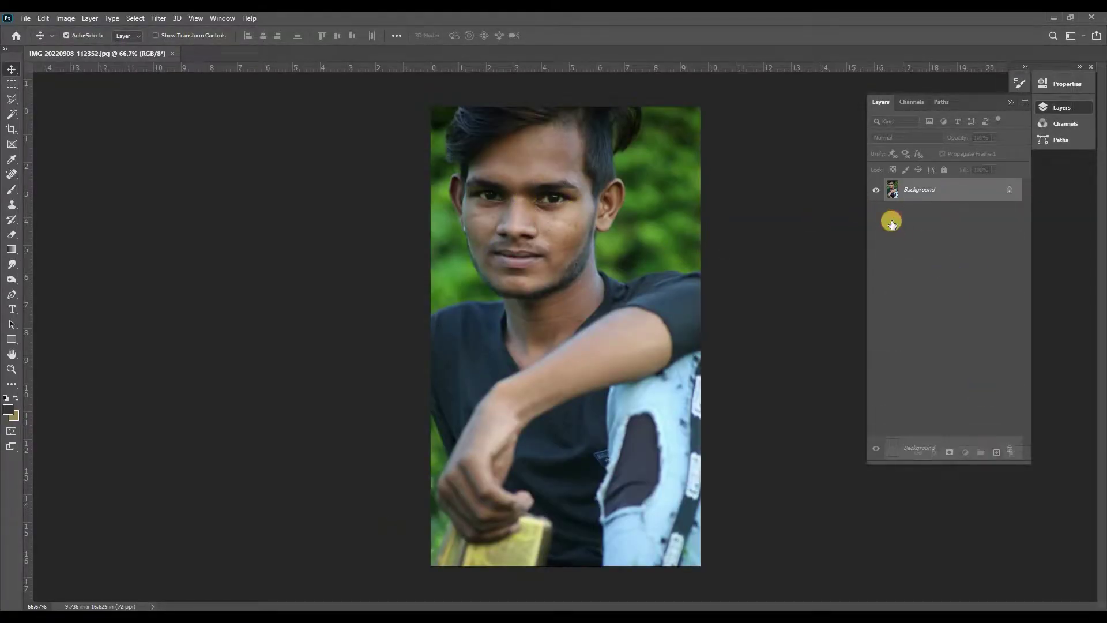
pyautogui.click(876, 213)
# Set the Spot Healing Brush to a 9 px content-aware tip and remove the blemishes on the forehead.
pyautogui.press('z')
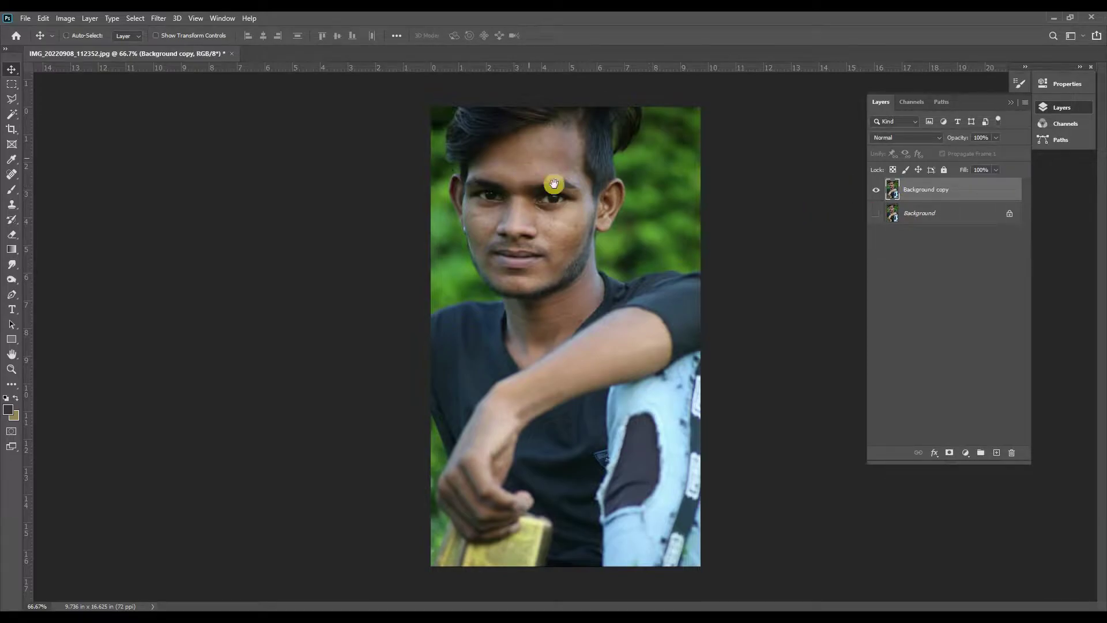
pyautogui.click(572, 210)
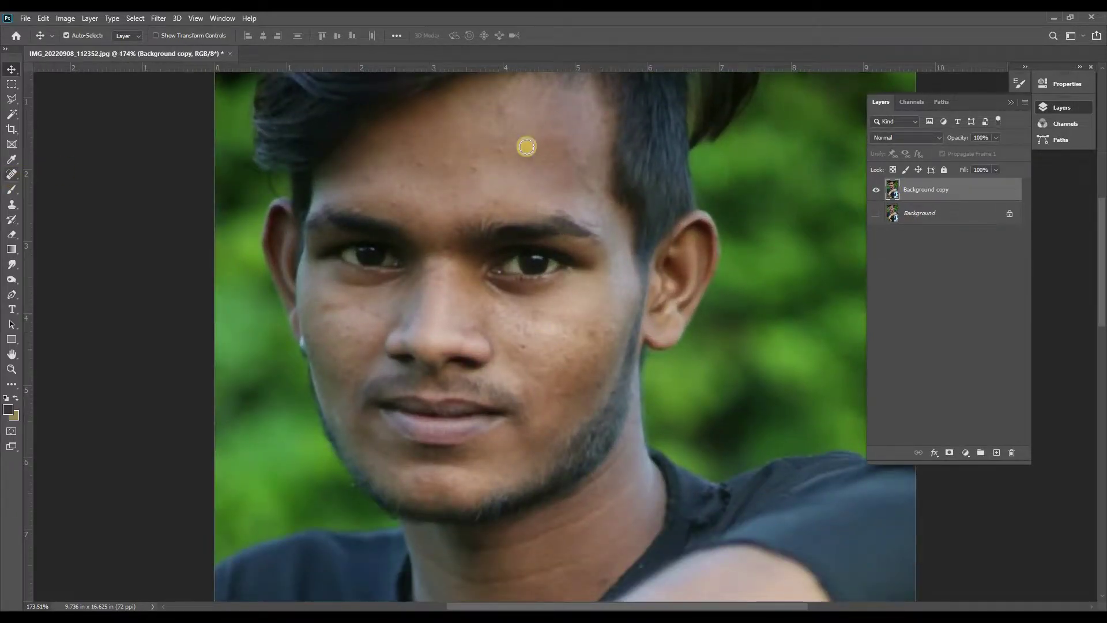
pyautogui.press('j')
pyautogui.click(68, 35)
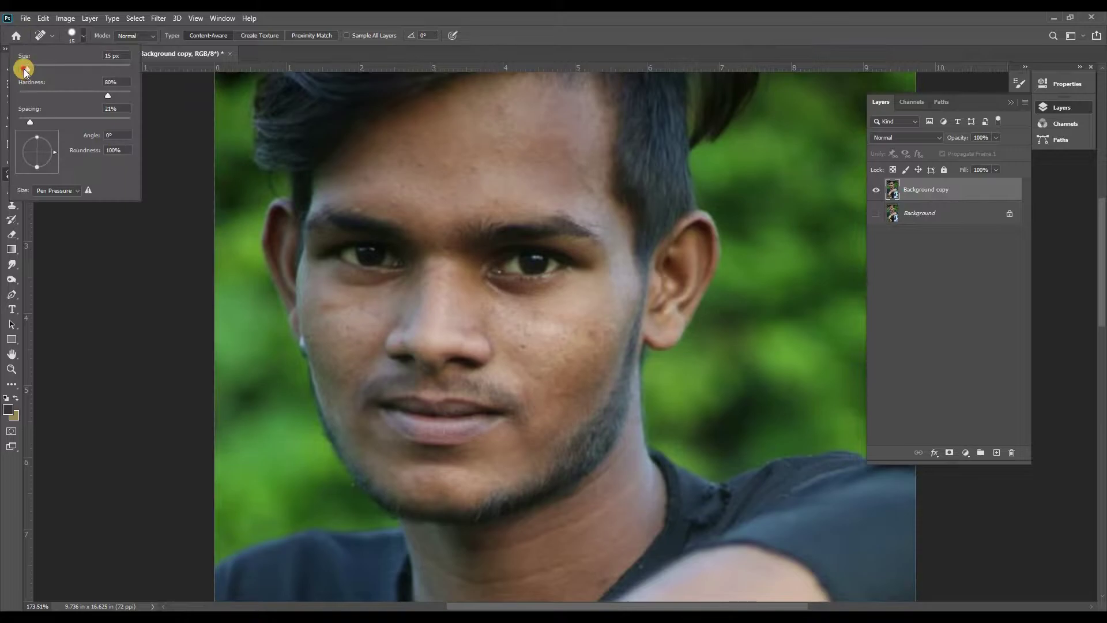
pyautogui.click(216, 35)
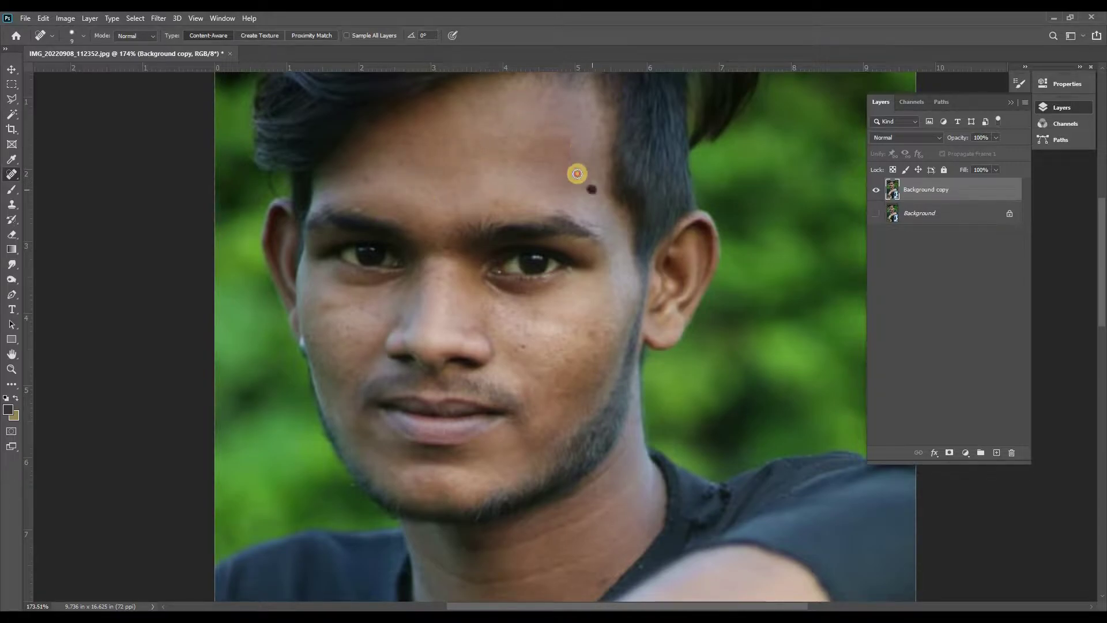
# Heal the spots between the eyebrows and on the cheek at the image's left with the Spot Healing Brush.
pyautogui.moveTo(433, 257); pyautogui.dragTo(438, 209)
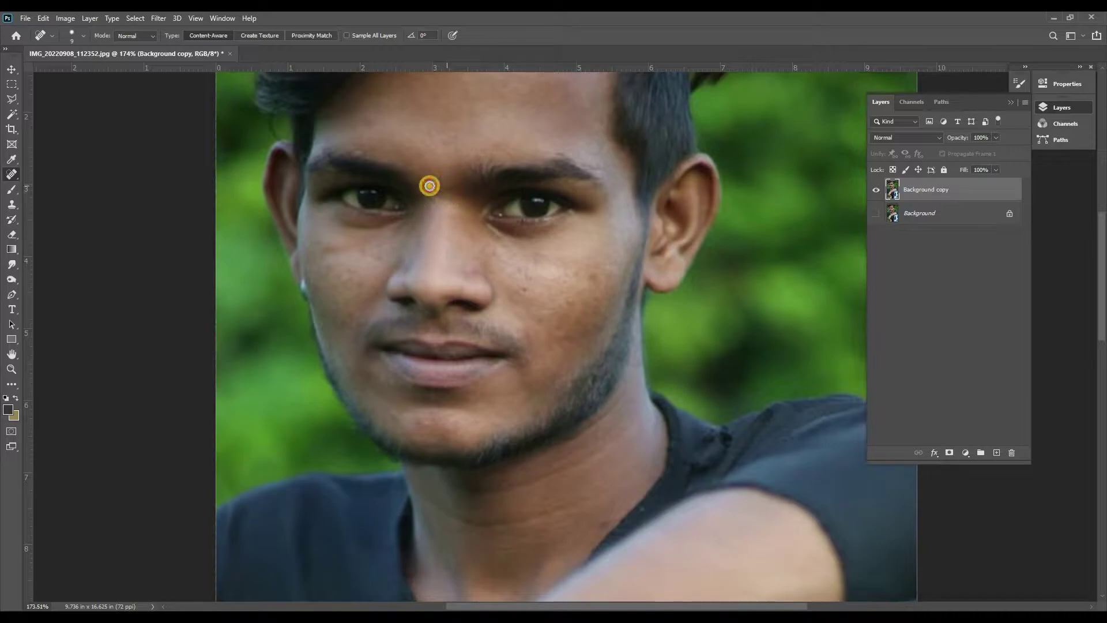
pyautogui.click(352, 283)
pyautogui.click(356, 266)
pyautogui.click(353, 282)
pyautogui.click(329, 266)
pyautogui.click(336, 288)
pyautogui.click(334, 307)
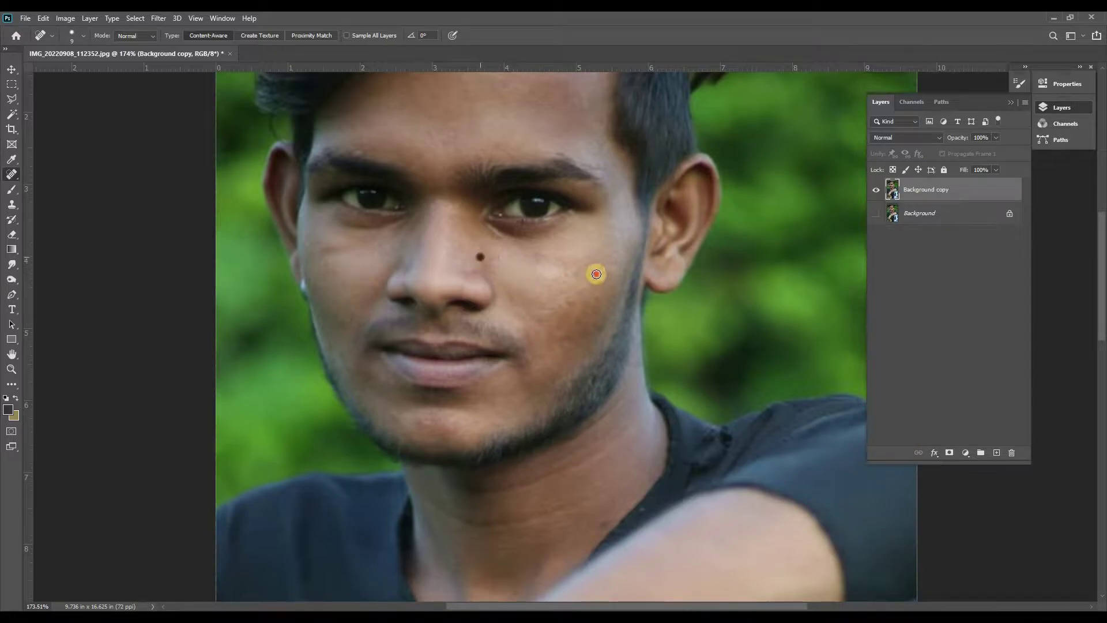
# Heal the spots on the cheek at the image's right and around the mouth with the Spot Healing Brush.
pyautogui.click(611, 272)
pyautogui.click(593, 302)
pyautogui.click(609, 280)
pyautogui.click(551, 312)
pyautogui.click(568, 339)
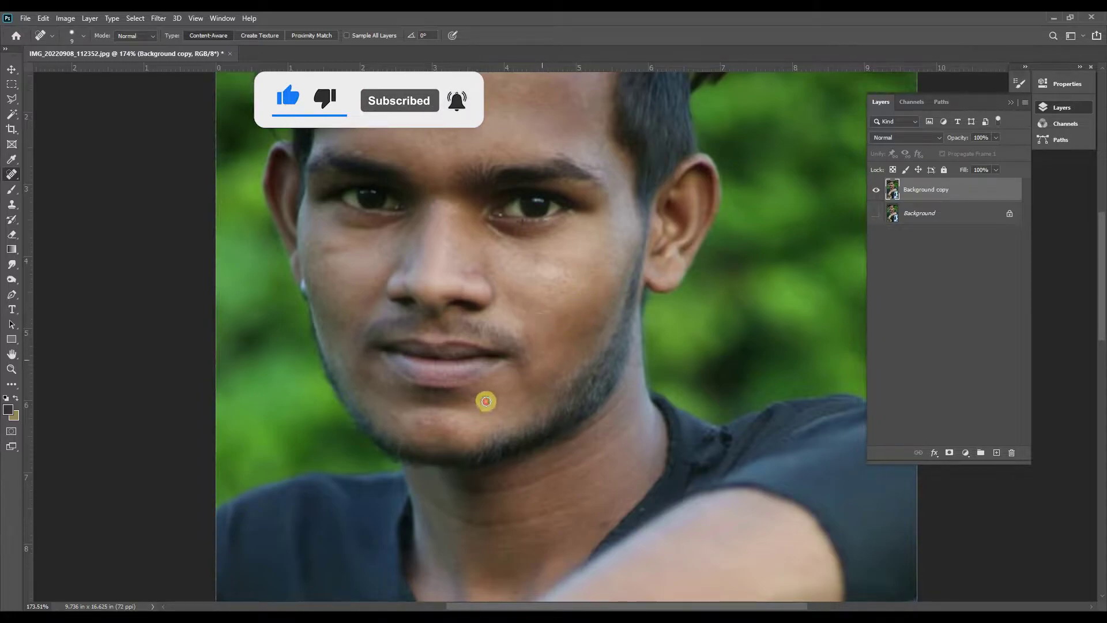
pyautogui.click(363, 367)
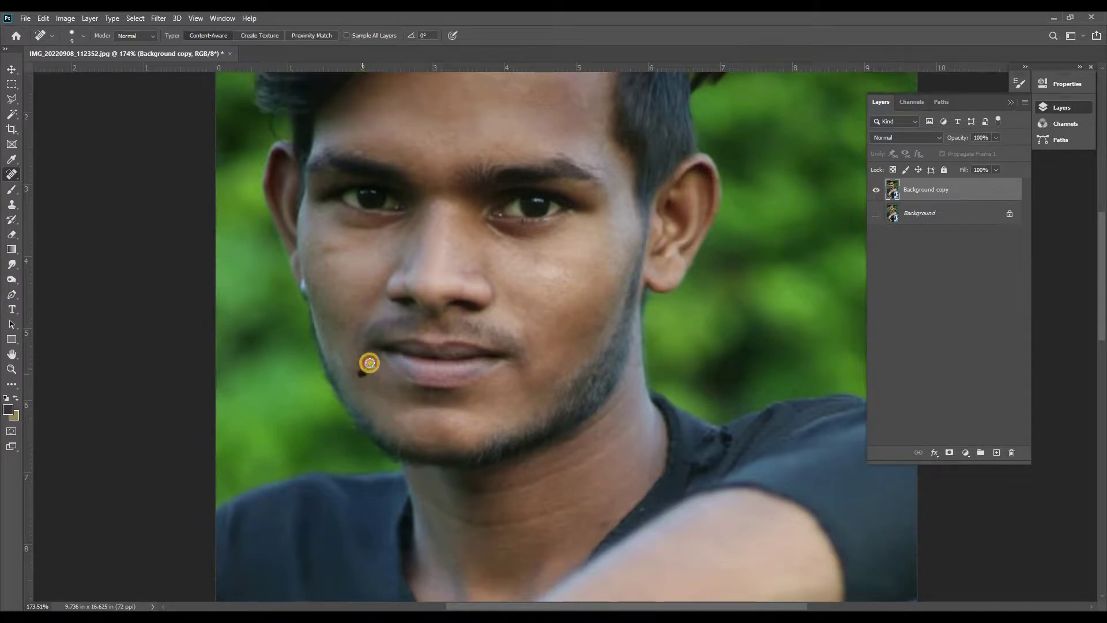
# Switch to the Mixer Brush and set its size to 21 px.
pyautogui.scroll(-3, 508, 145)
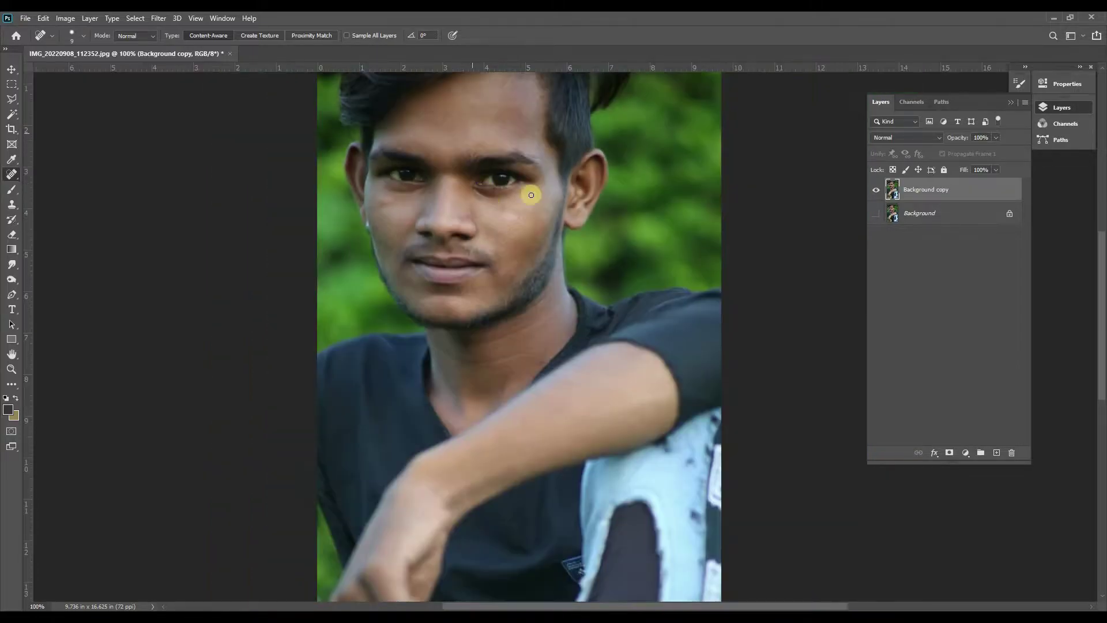
pyautogui.moveTo(531, 193); pyautogui.dragTo(548, 256)
pyautogui.click(17, 69)
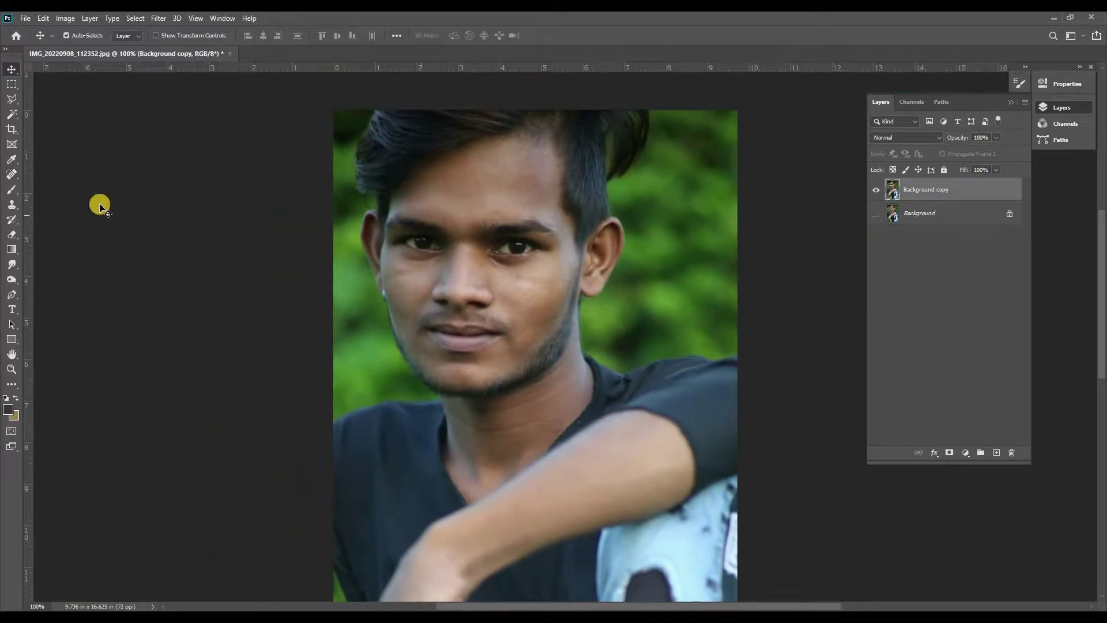
pyautogui.click(11, 190)
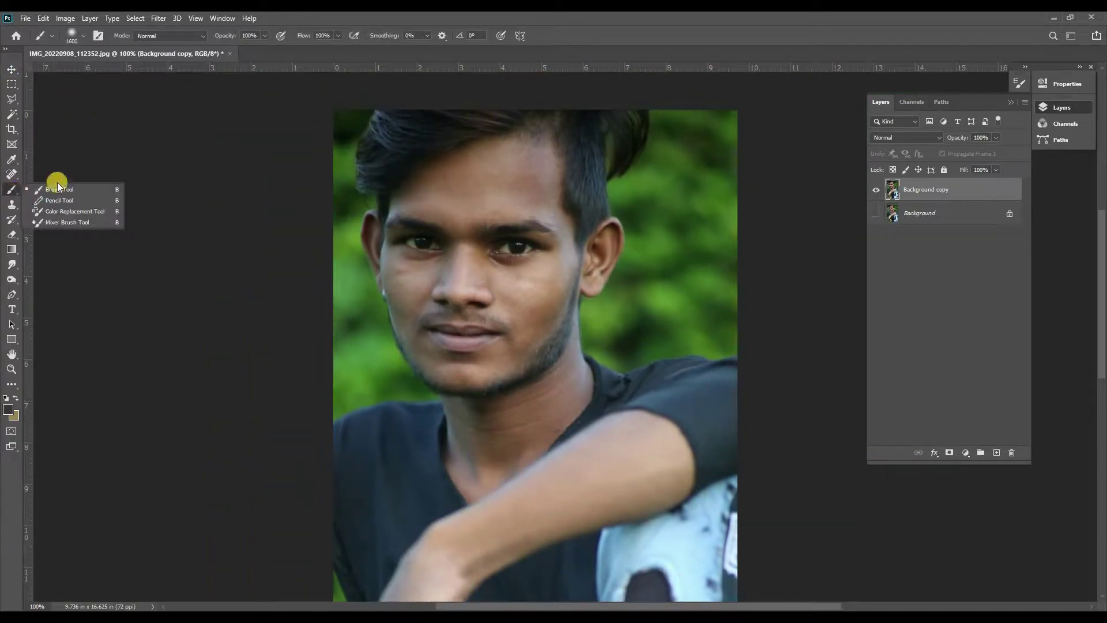
pyautogui.click(36, 223)
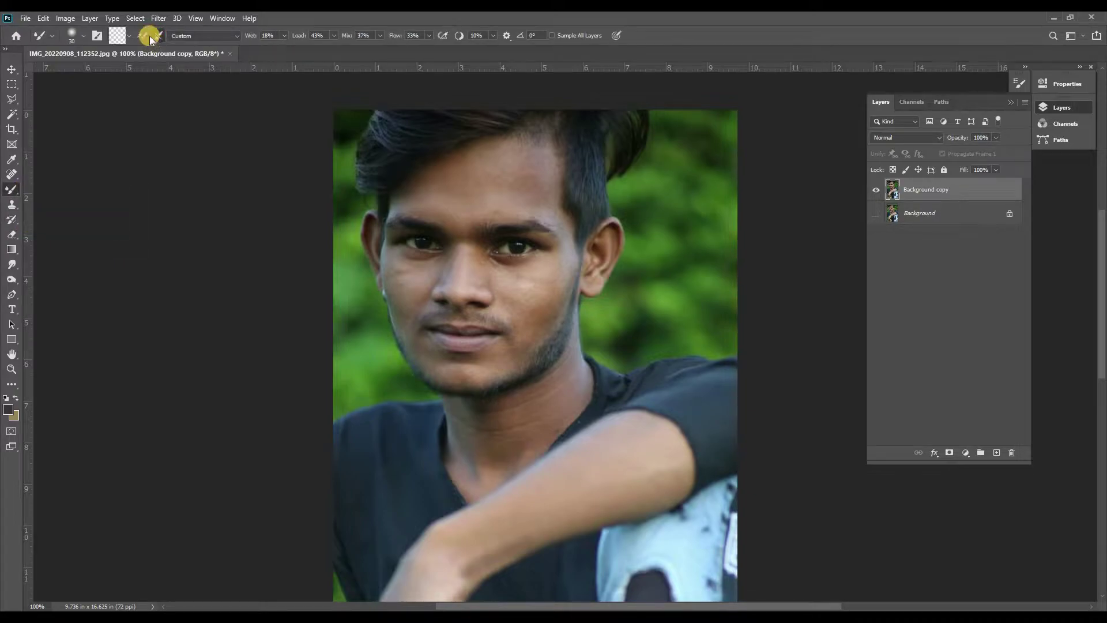
pyautogui.rightClick(66, 80)
pyautogui.click(74, 71)
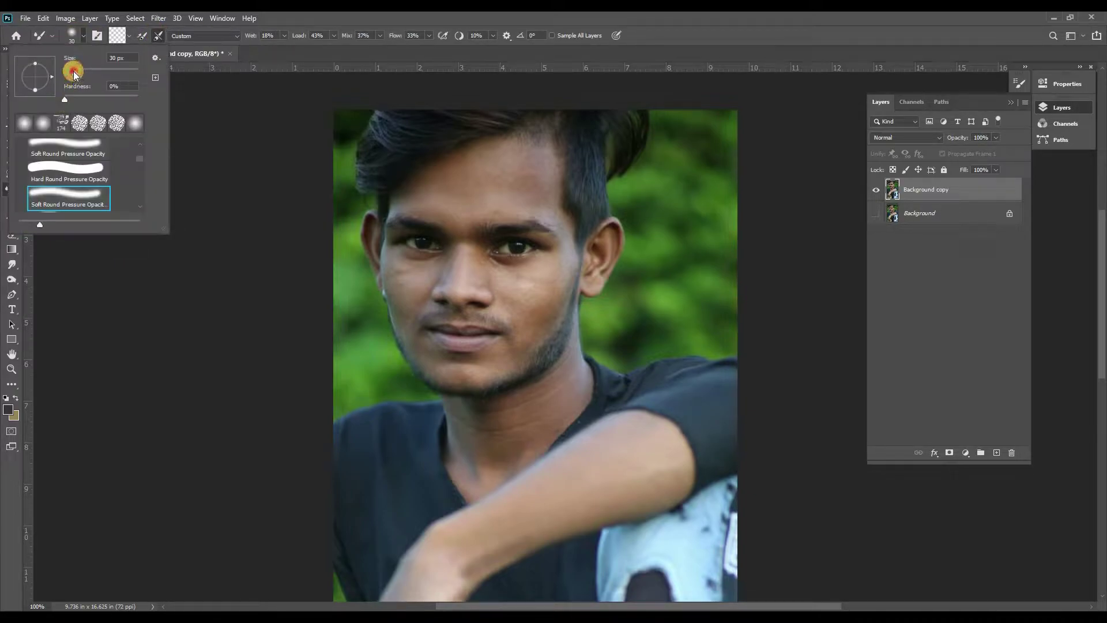
pyautogui.click(204, 37)
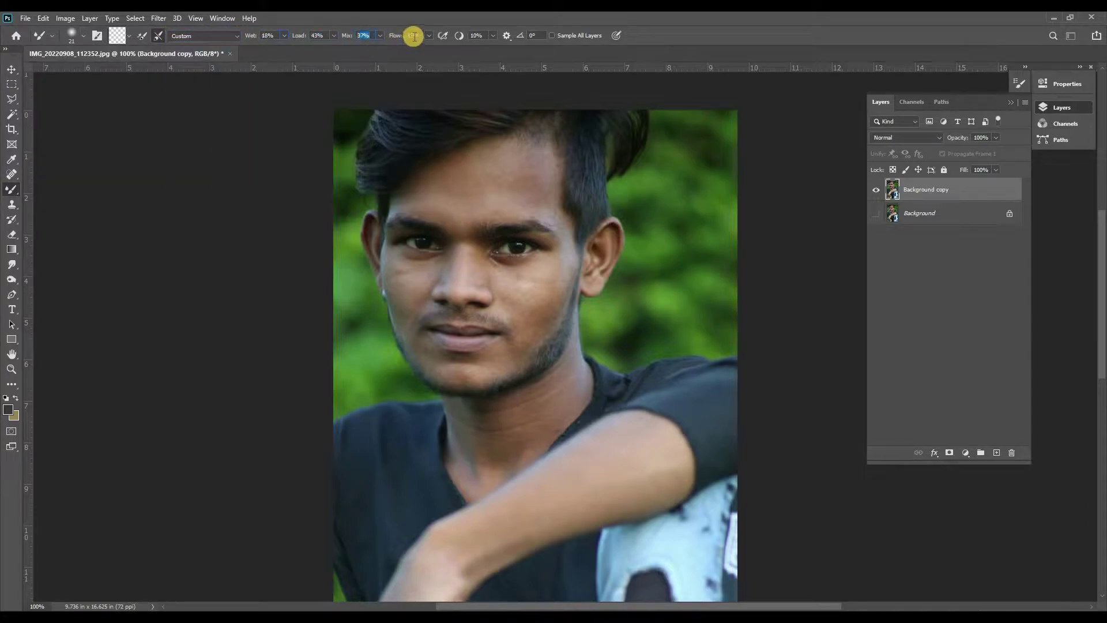
pyautogui.press('Tab')
# Smooth the forehead, the area between the eyebrows and the cheek at the image's right with the Mixer Brush at 20 px.
pyautogui.scroll(1, 473, 176)
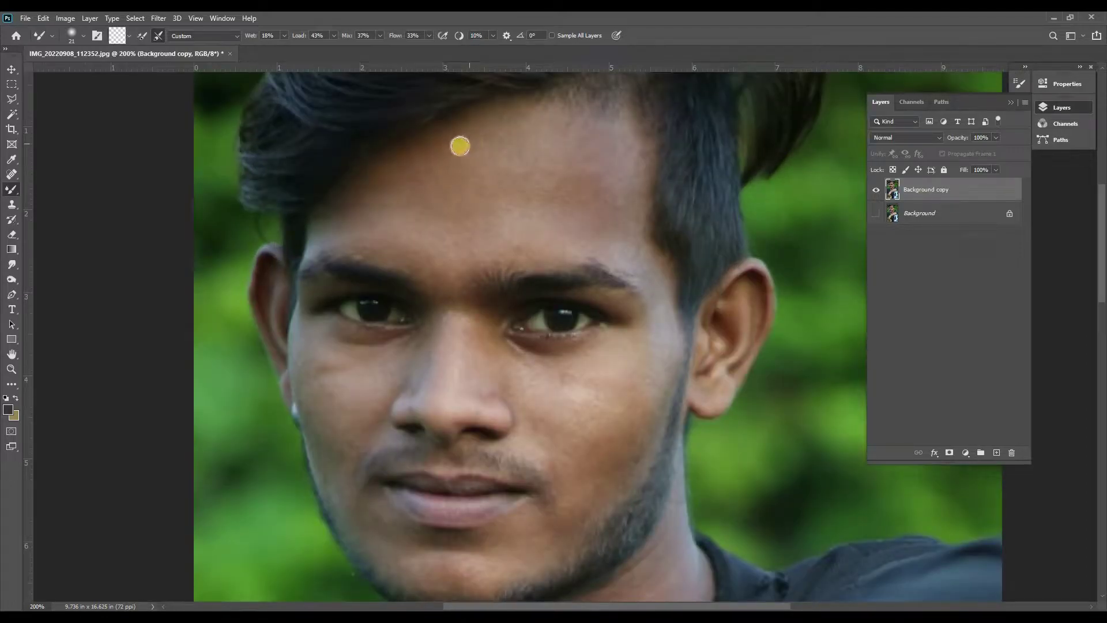
pyautogui.press(']')
pyautogui.press(']')
pyautogui.moveTo(433, 236)
pyautogui.mouseDown()
pyautogui.moveTo(499, 149)
pyautogui.moveTo(581, 132)
pyautogui.moveTo(595, 149)
pyautogui.moveTo(637, 157)
pyautogui.moveTo(621, 174)
pyautogui.moveTo(516, 174)
pyautogui.moveTo(532, 159)
pyautogui.moveTo(549, 203)
pyautogui.moveTo(432, 188)
pyautogui.moveTo(610, 173)
pyautogui.moveTo(554, 188)
pyautogui.moveTo(537, 216)
pyautogui.moveTo(557, 235)
pyautogui.moveTo(445, 251)
pyautogui.moveTo(597, 235)
pyautogui.moveTo(544, 218)
pyautogui.moveTo(614, 150)
pyautogui.moveTo(608, 142)
pyautogui.moveTo(630, 206)
pyautogui.moveTo(589, 142)
pyautogui.moveTo(636, 245)
pyautogui.moveTo(675, 290)
pyautogui.moveTo(629, 249)
pyautogui.moveTo(633, 211)
pyautogui.moveTo(666, 301)
pyautogui.moveTo(656, 410)
pyautogui.moveTo(656, 396)
pyautogui.moveTo(607, 473)
pyautogui.moveTo(637, 327)
pyautogui.moveTo(523, 358)
pyautogui.moveTo(574, 353)
pyautogui.moveTo(625, 369)
pyautogui.moveTo(654, 347)
pyautogui.moveTo(644, 388)
pyautogui.moveTo(531, 386)
pyautogui.moveTo(547, 399)
pyautogui.moveTo(561, 448)
pyautogui.moveTo(638, 421)
pyautogui.moveTo(599, 466)
pyautogui.moveTo(531, 425)
pyautogui.moveTo(522, 411)
pyautogui.moveTo(536, 403)
pyautogui.moveTo(587, 423)
pyautogui.moveTo(545, 433)
pyautogui.moveTo(478, 335)
pyautogui.moveTo(502, 364)
pyautogui.moveTo(464, 391)
pyautogui.moveTo(466, 354)
pyautogui.moveTo(484, 421)
pyautogui.moveTo(503, 427)
pyautogui.moveTo(404, 394)
pyautogui.mouseUp()
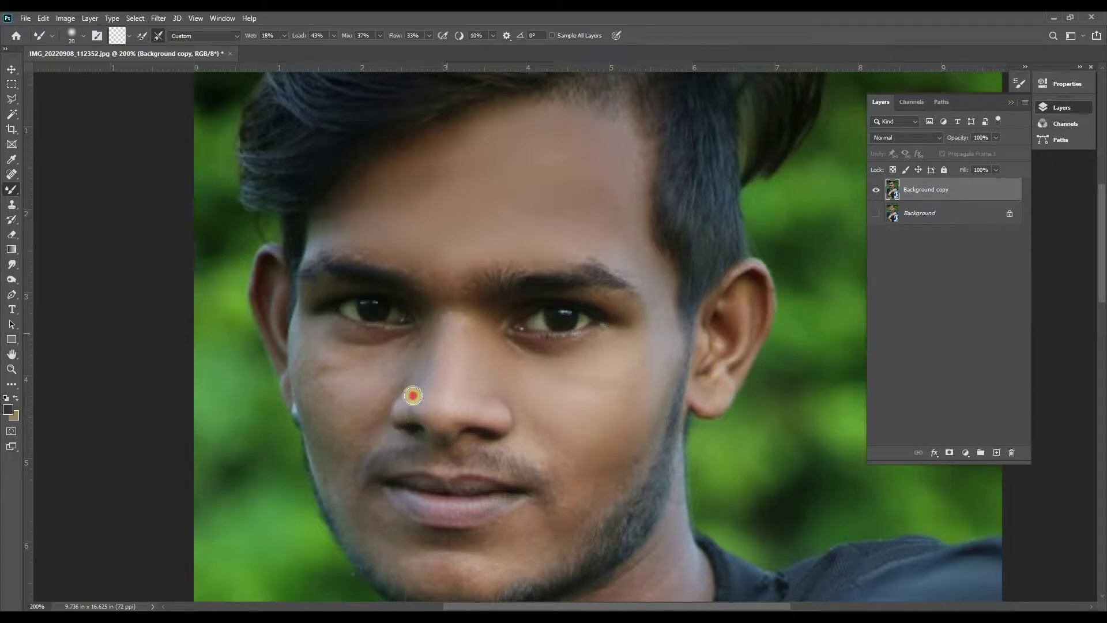
pyautogui.moveTo(460, 260); pyautogui.dragTo(443, 263)
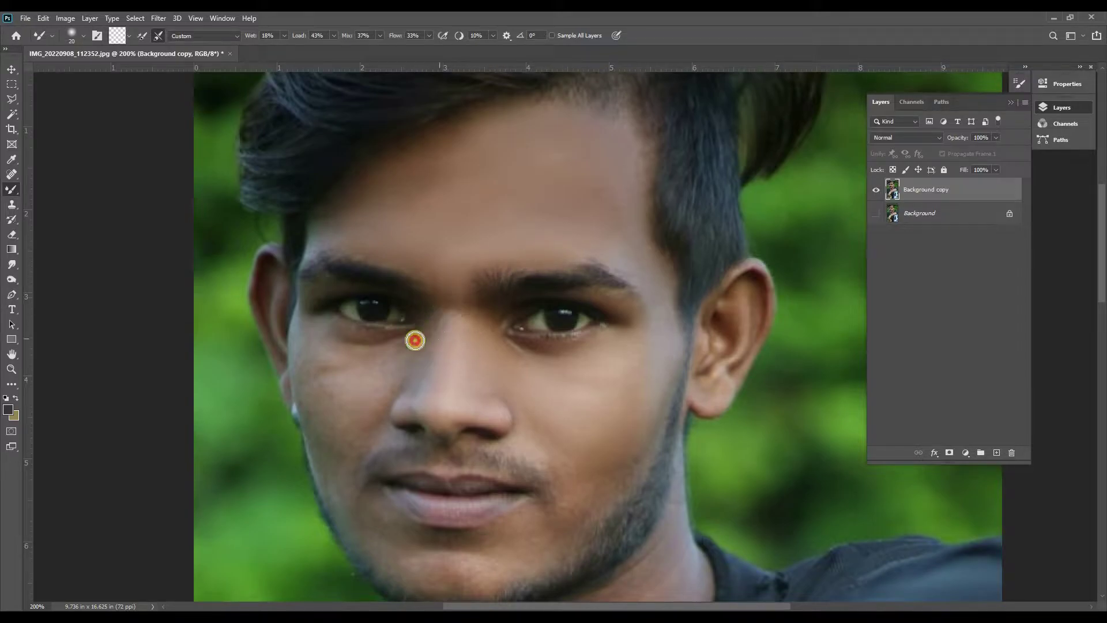
# Smooth the skin under the eye, the ear and the cheek at the image's left with the Mixer Brush.
pyautogui.moveTo(365, 335); pyautogui.dragTo(396, 341)
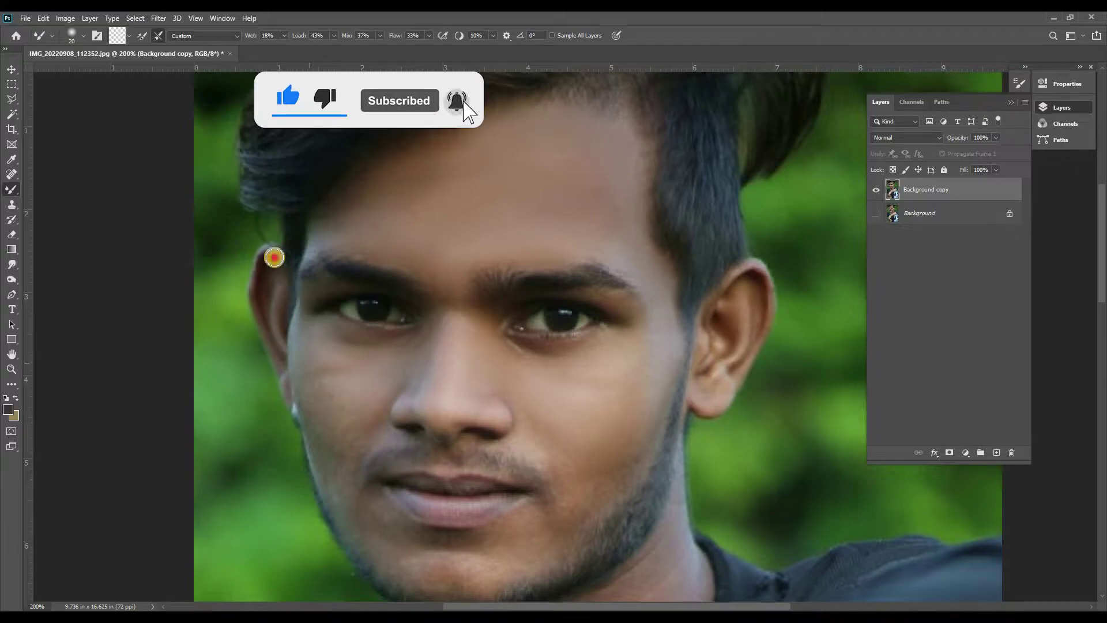
pyautogui.moveTo(323, 421)
pyautogui.mouseDown()
pyautogui.moveTo(340, 430)
pyautogui.moveTo(309, 319)
pyautogui.mouseUp()
pyautogui.moveTo(348, 463); pyautogui.dragTo(318, 456)
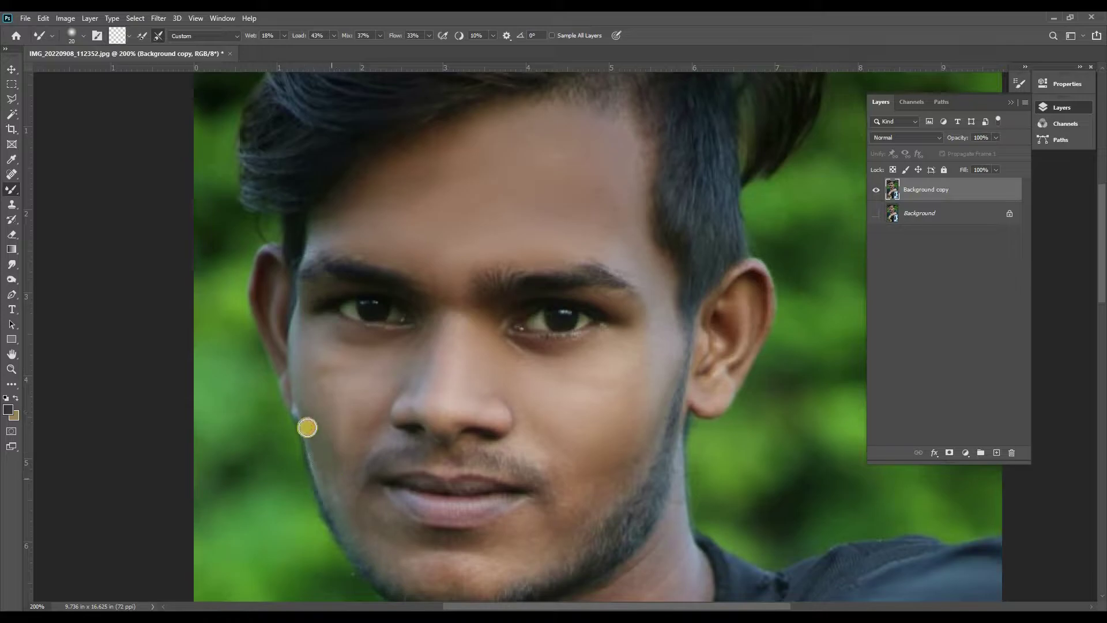
pyautogui.moveTo(400, 441); pyautogui.dragTo(407, 441)
# Smooth the chin and the skin around the mouth with the Mixer Brush.
pyautogui.moveTo(587, 366); pyautogui.dragTo(588, 230)
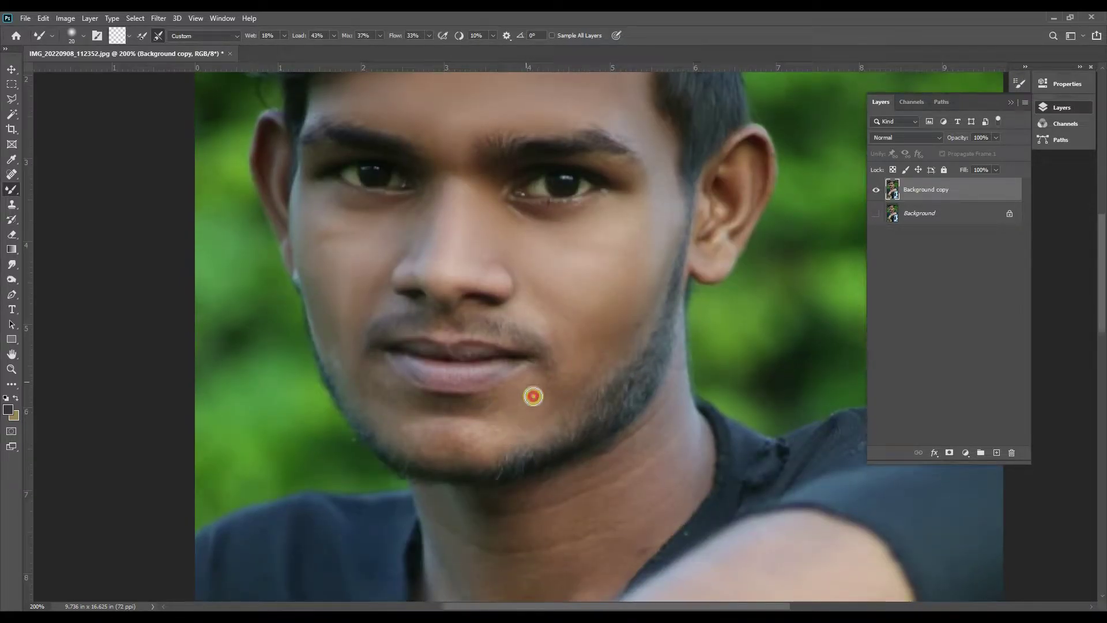
pyautogui.moveTo(477, 443); pyautogui.dragTo(459, 416)
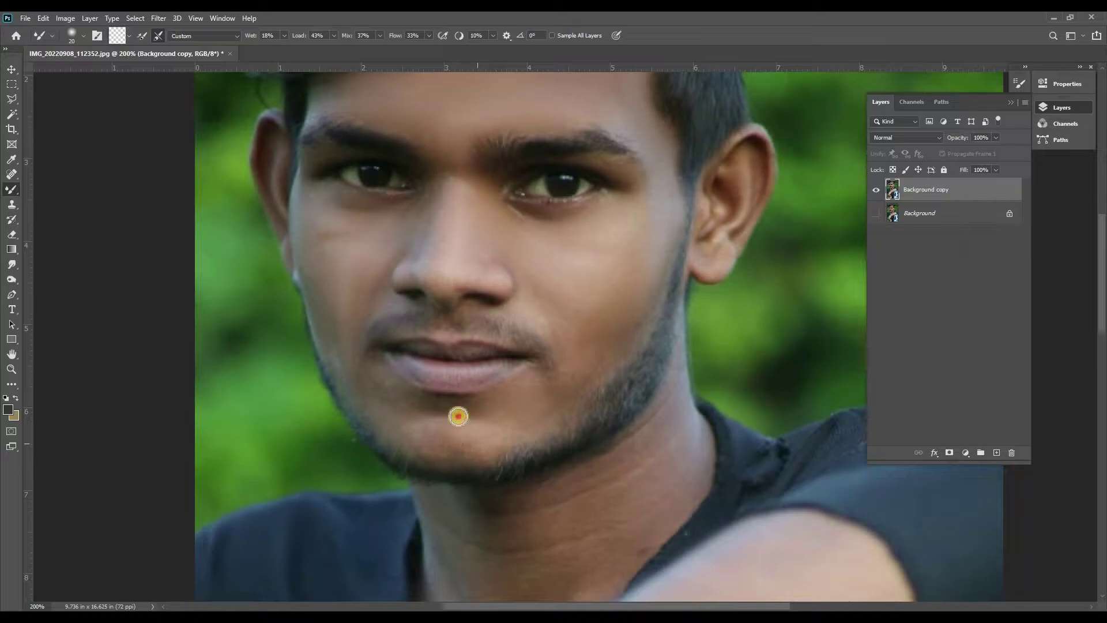
pyautogui.moveTo(390, 404)
pyautogui.mouseDown()
pyautogui.moveTo(380, 361)
pyautogui.moveTo(397, 394)
pyautogui.mouseUp()
pyautogui.moveTo(404, 447); pyautogui.dragTo(430, 458)
# Smooth the neck skin with the Mixer Brush, enlarging the tip to 40 px for the broader areas.
pyautogui.moveTo(555, 546); pyautogui.dragTo(527, 482)
pyautogui.moveTo(643, 223)
pyautogui.mouseDown()
pyautogui.moveTo(625, 315)
pyautogui.moveTo(618, 302)
pyautogui.moveTo(564, 357)
pyautogui.moveTo(613, 402)
pyautogui.mouseUp()
pyautogui.moveTo(642, 328); pyautogui.dragTo(603, 414)
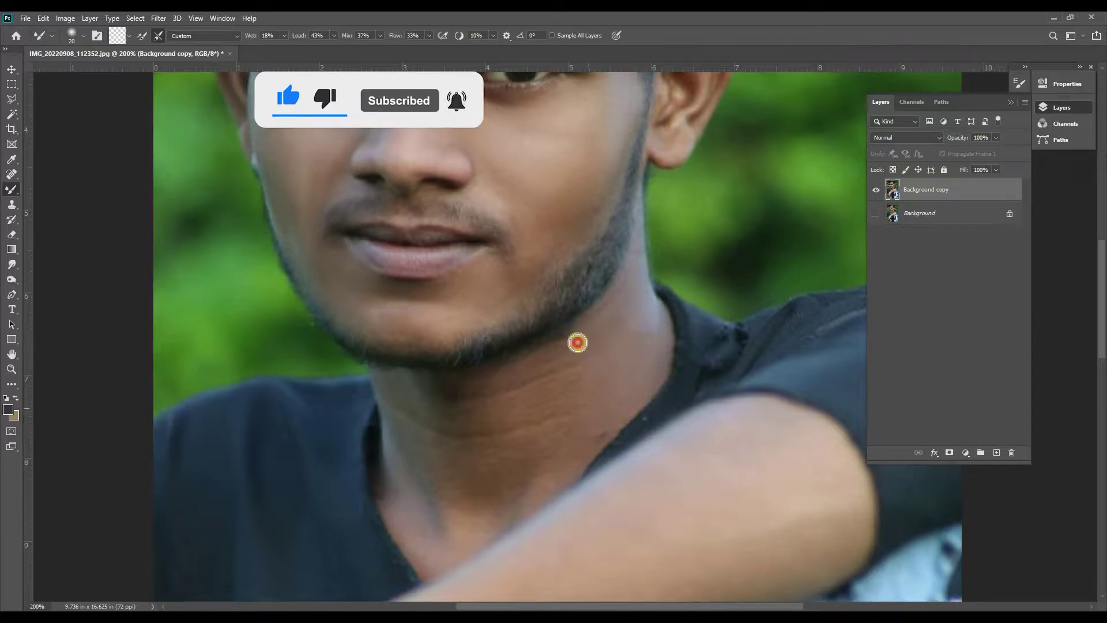
pyautogui.moveTo(536, 422)
pyautogui.mouseDown()
pyautogui.moveTo(542, 452)
pyautogui.moveTo(581, 450)
pyautogui.mouseUp()
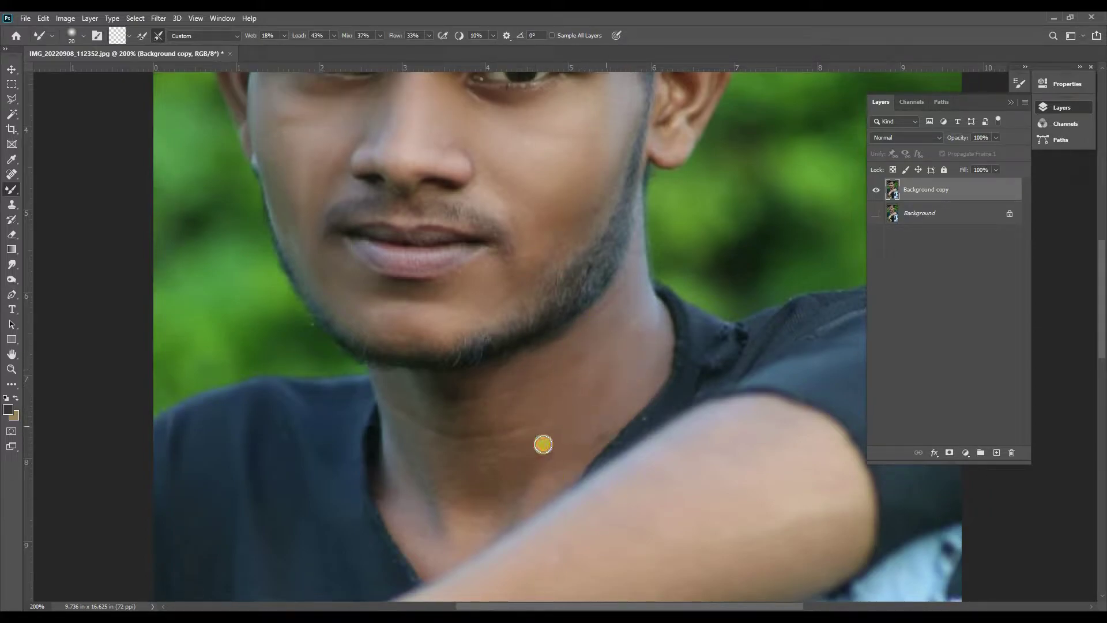
pyautogui.press(']')
pyautogui.press(']')
pyautogui.click(371, 388)
pyautogui.moveTo(371, 387); pyautogui.dragTo(400, 440)
# Duplicate the retouched Background copy layer.
pyautogui.keyDown('alt'); pyautogui.click(494, 279); pyautogui.keyUp('alt')
pyautogui.keyDown('alt'); pyautogui.click(476, 297); pyautogui.keyUp('alt')
pyautogui.keyDown('ctrl'); pyautogui.click(456, 317); pyautogui.keyUp('ctrl')
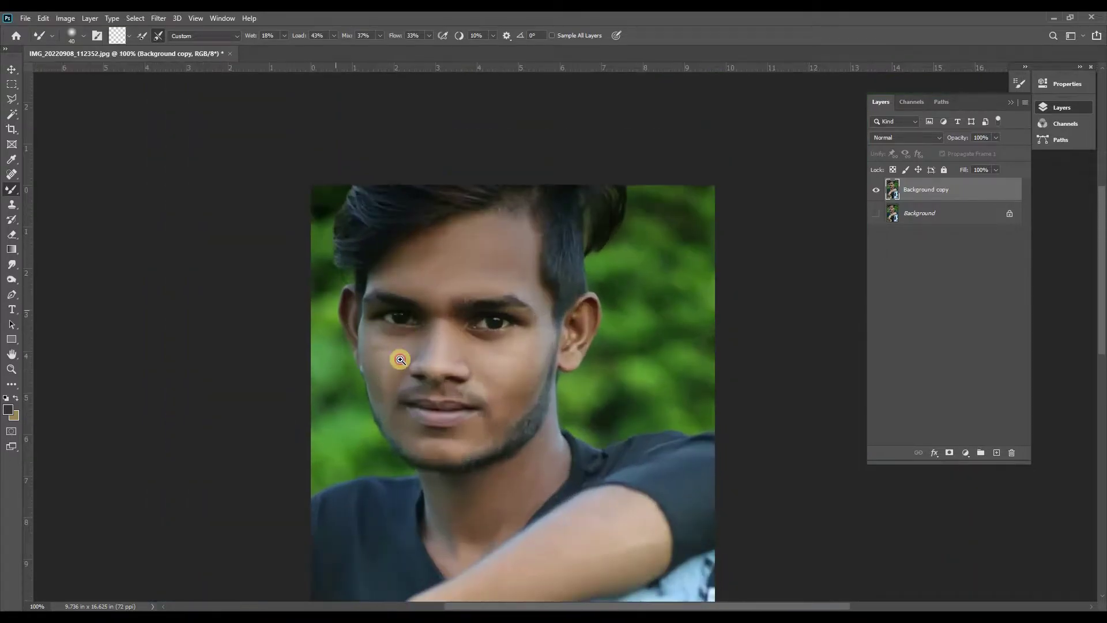
pyautogui.moveTo(400, 360); pyautogui.dragTo(689, 445)
pyautogui.click(659, 380)
pyautogui.keyDown('alt'); pyautogui.click(552, 331); pyautogui.keyUp('alt')
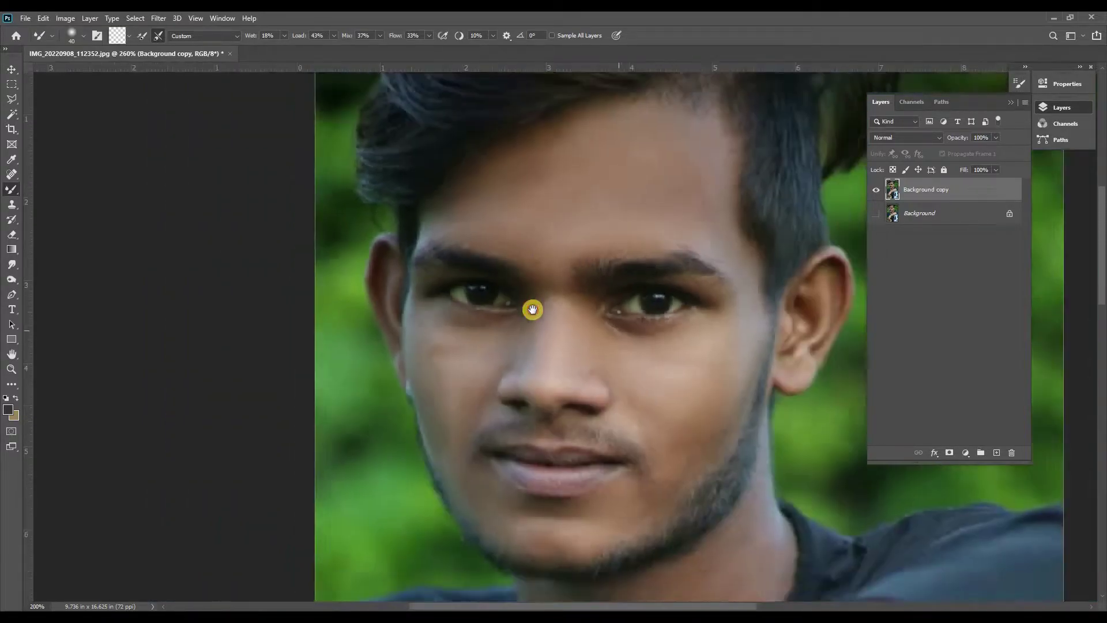
pyautogui.keyDown('alt'); pyautogui.click(531, 311); pyautogui.keyUp('alt')
pyautogui.moveTo(979, 452); pyautogui.dragTo(996, 453)
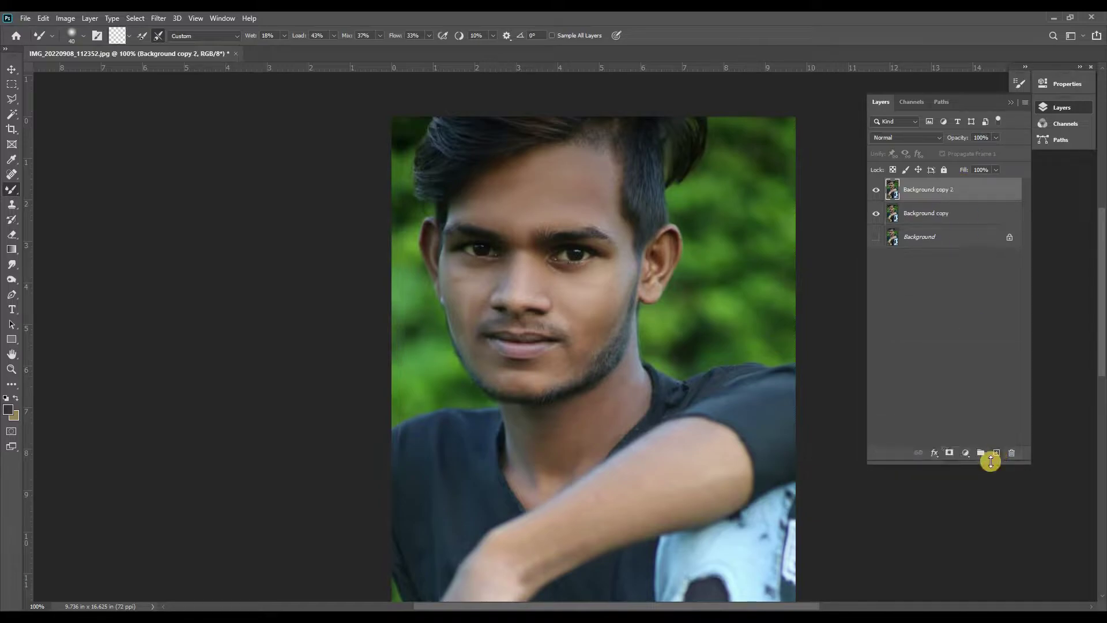
# Apply a Gaussian Blur with a 1.1-pixel radius to the top layer and hide the layer behind a black mask.
pyautogui.click(155, 17)
pyautogui.moveTo(180, 157)
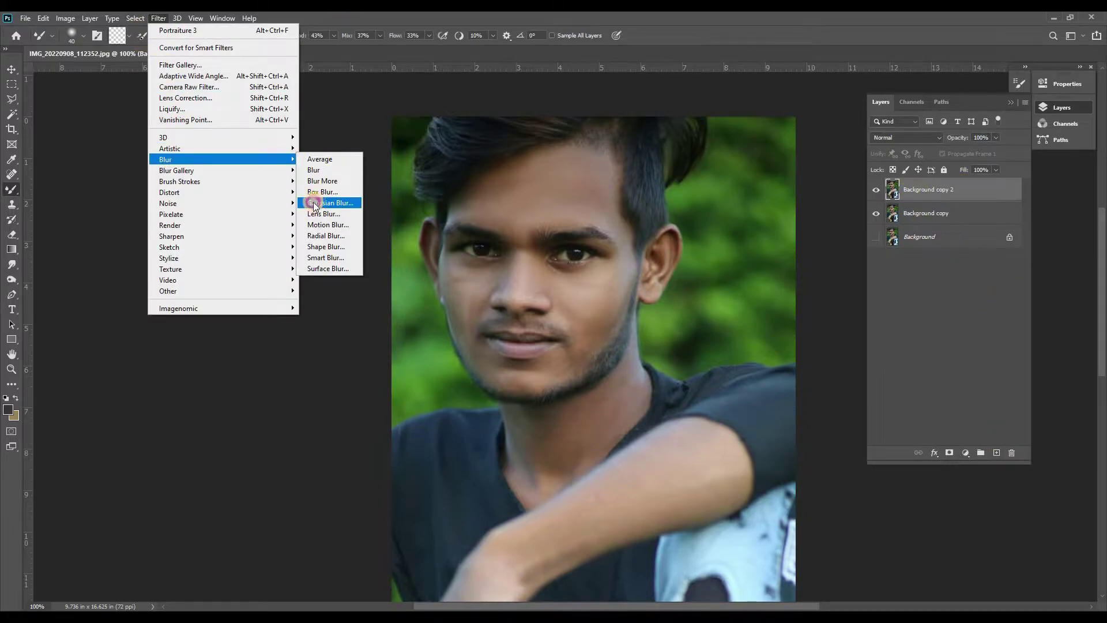
pyautogui.click(327, 202)
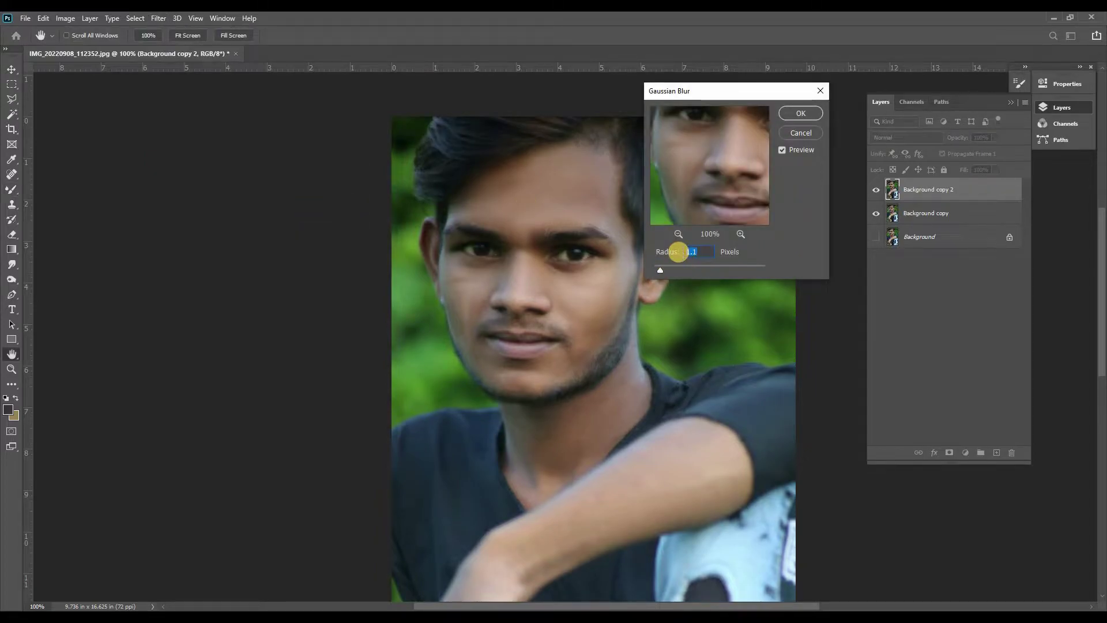
pyautogui.press('Return')
pyautogui.press('b')
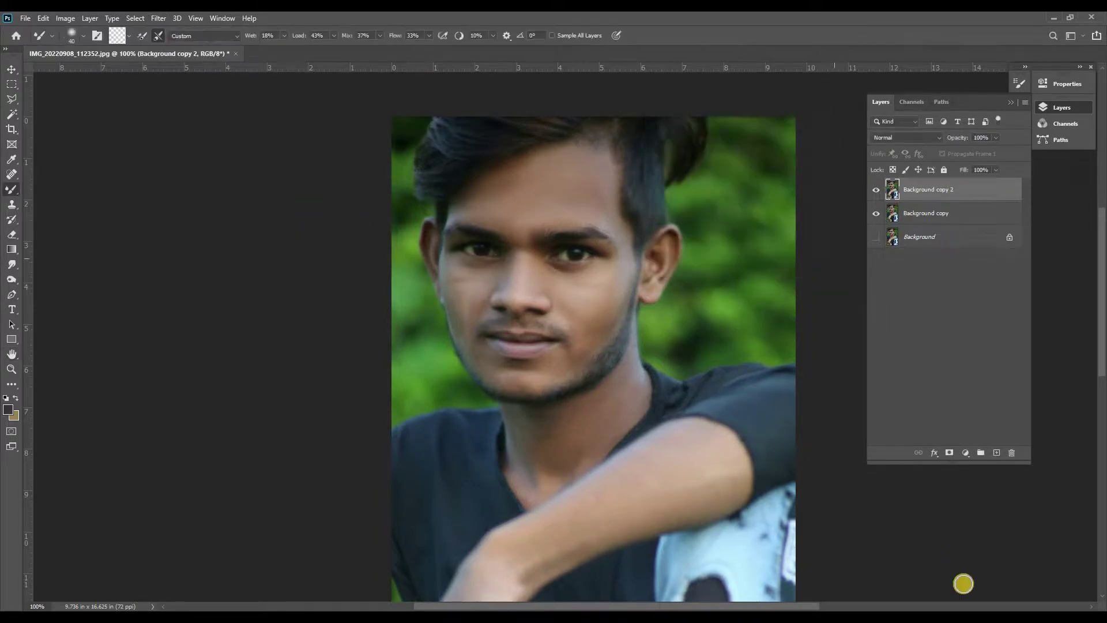
pyautogui.click(949, 455)
# Switch to the regular Brush tool with a soft round 45 px tip and set its flow to 56%.
pyautogui.keyDown('ctrl'); pyautogui.click(565, 285); pyautogui.keyUp('ctrl')
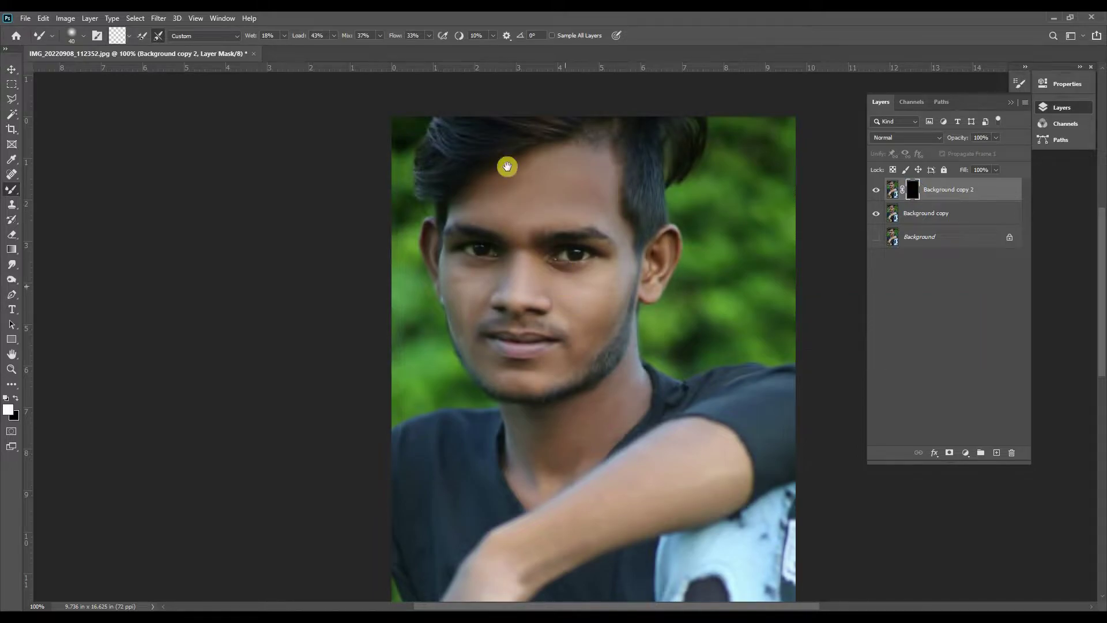
pyautogui.moveTo(504, 164); pyautogui.dragTo(475, 271)
pyautogui.keyDown('alt'); pyautogui.click(476, 271); pyautogui.keyUp('alt')
pyautogui.click(13, 191)
pyautogui.moveTo(13, 192); pyautogui.dragTo(44, 185)
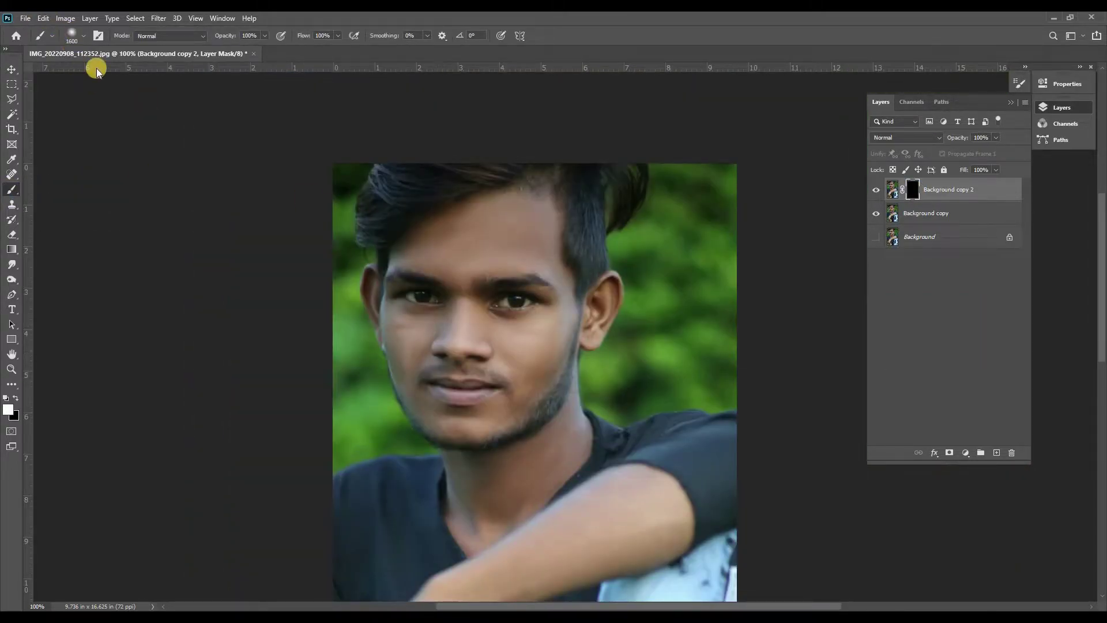
pyautogui.click(84, 36)
pyautogui.moveTo(110, 72); pyautogui.dragTo(74, 72)
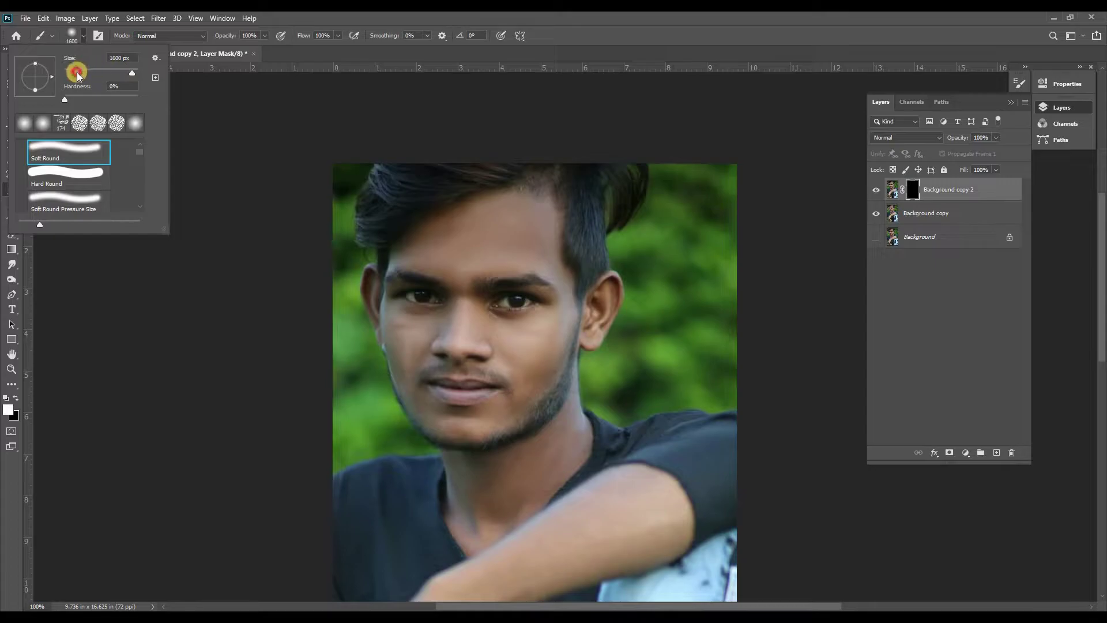
pyautogui.click(472, 225)
pyautogui.press(']')
pyautogui.press(']')
pyautogui.press(']')
pyautogui.press(']')
pyautogui.keyDown('ctrl'); pyautogui.click(465, 231); pyautogui.keyUp('ctrl')
pyautogui.moveTo(338, 35); pyautogui.dragTo(324, 49)
# Paint white on the blurred layer's mask over the forehead and brow area, reducing the brush tip to 35 px.
pyautogui.click(435, 272)
pyautogui.moveTo(422, 247); pyautogui.dragTo(531, 273)
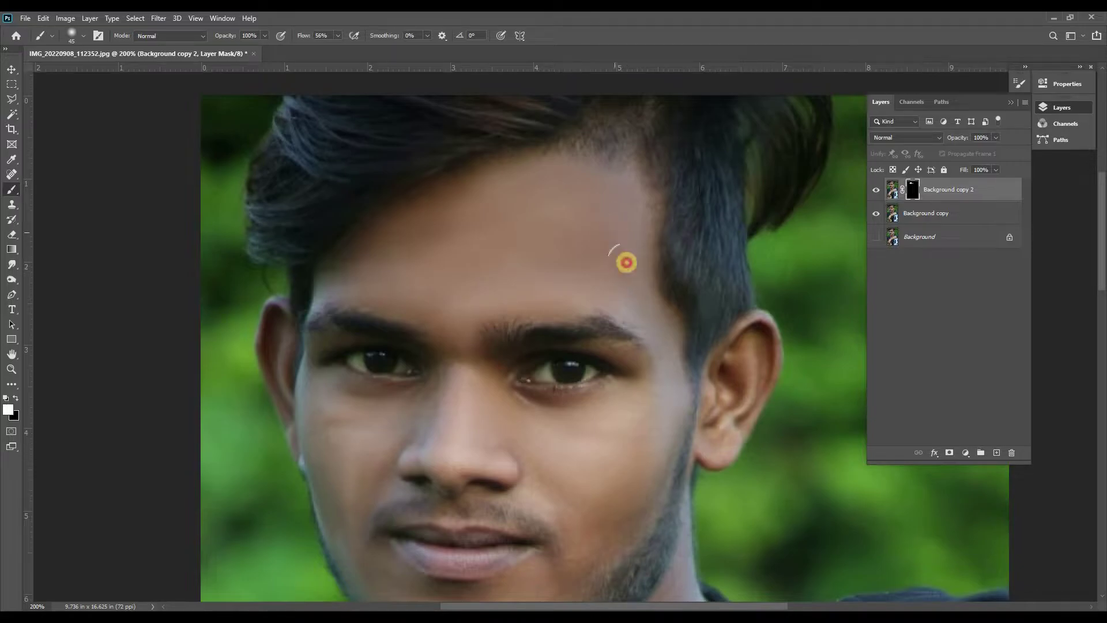
pyautogui.moveTo(583, 211)
pyautogui.mouseDown()
pyautogui.moveTo(386, 233)
pyautogui.moveTo(331, 277)
pyautogui.mouseUp()
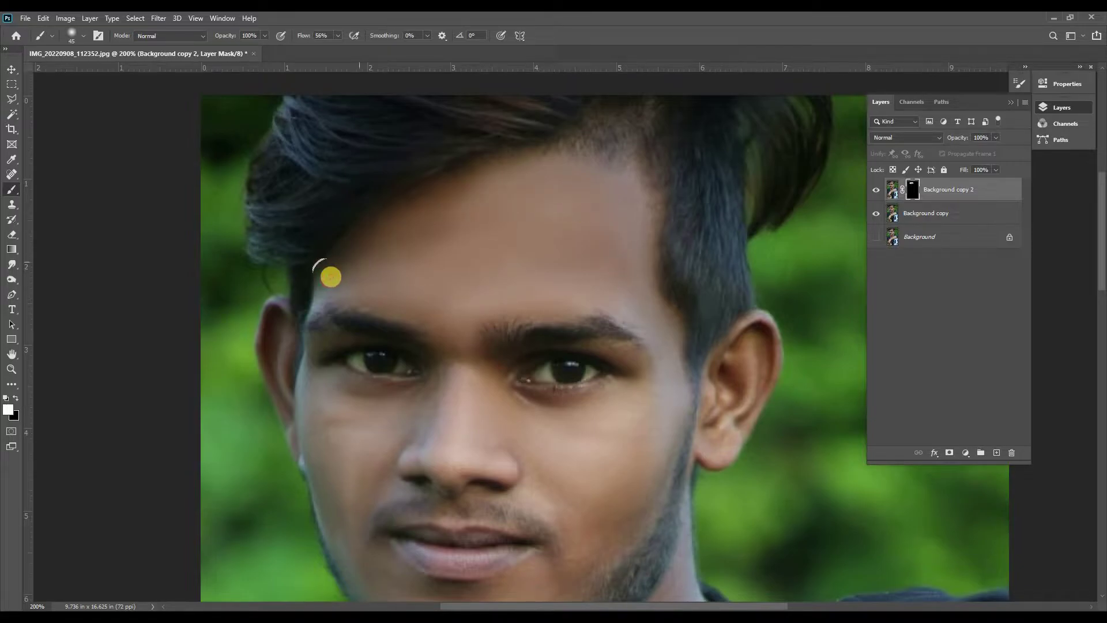
pyautogui.press('[')
pyautogui.press('[')
pyautogui.moveTo(443, 328)
pyautogui.mouseDown()
pyautogui.moveTo(400, 287)
pyautogui.moveTo(463, 313)
pyautogui.moveTo(603, 295)
pyautogui.moveTo(657, 314)
pyautogui.moveTo(667, 375)
pyautogui.moveTo(713, 427)
pyautogui.moveTo(740, 422)
pyautogui.moveTo(699, 440)
pyautogui.mouseUp()
# Reveal the blurred layer around the eyes, cheeks and chin by painting its mask with a 35 px tip.
pyautogui.scroll(-5, 648, 242)
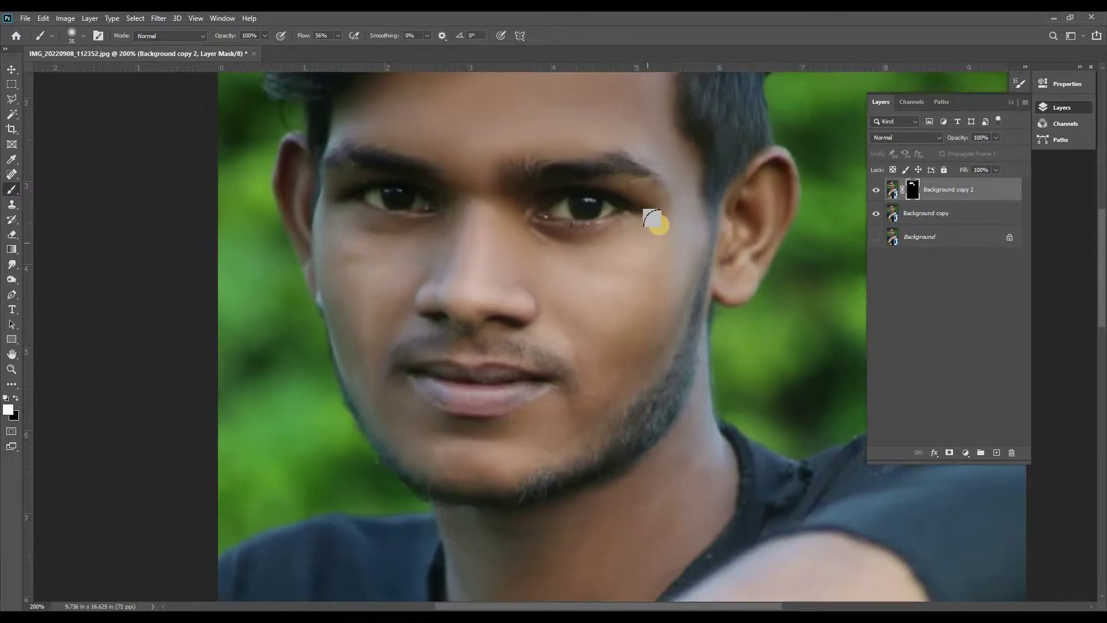
pyautogui.moveTo(664, 216); pyautogui.dragTo(648, 230)
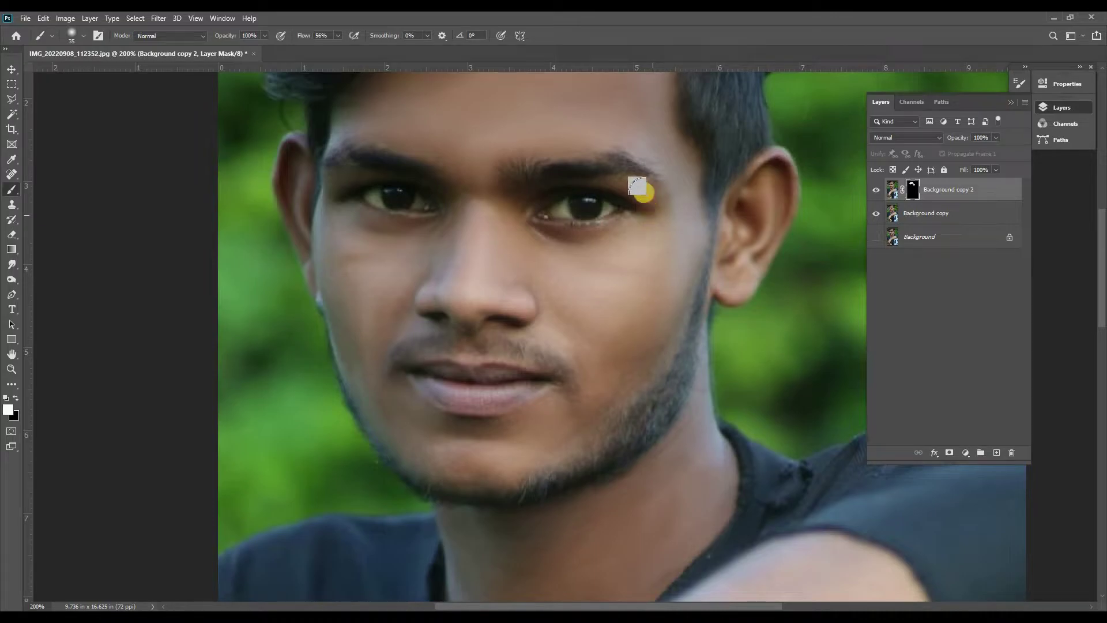
pyautogui.press('[')
pyautogui.press('[')
pyautogui.press('[')
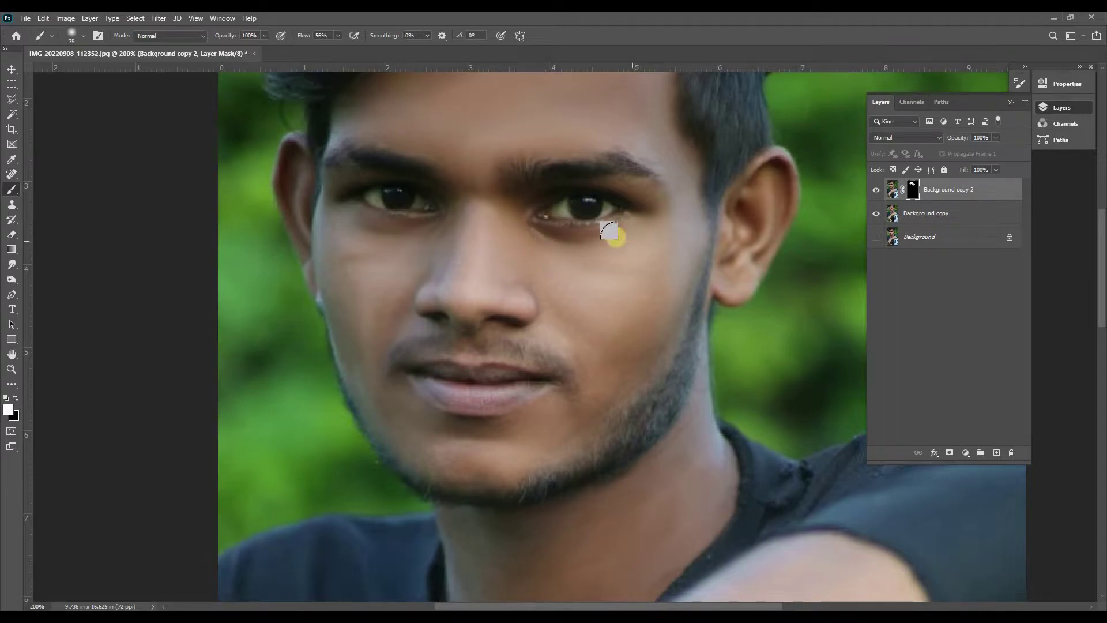
pyautogui.press(']')
pyautogui.press(']')
pyautogui.press(']')
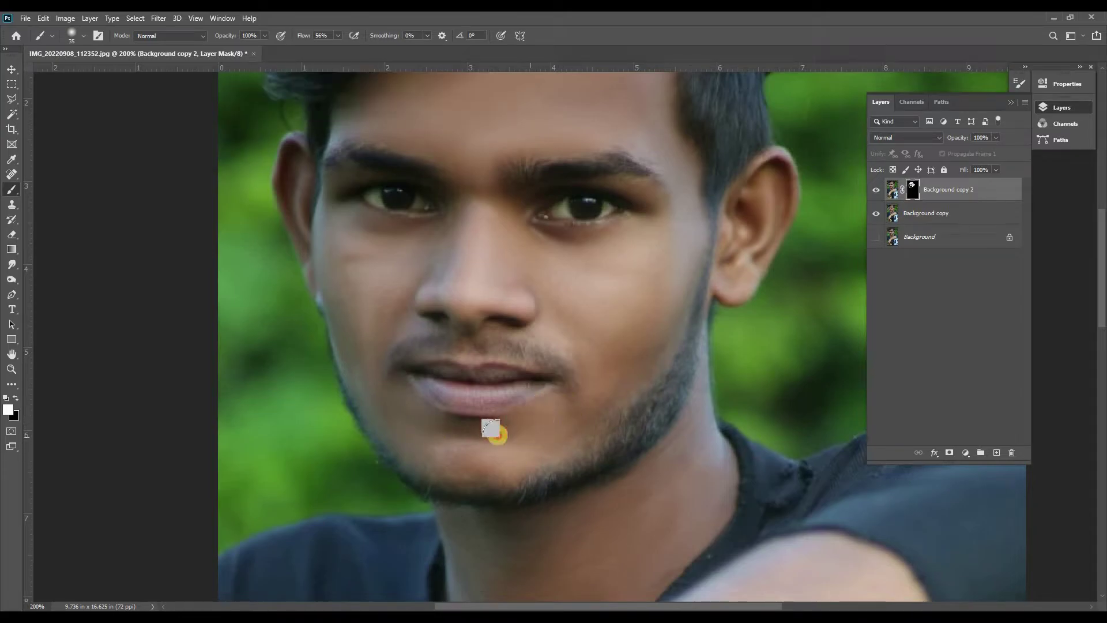
pyautogui.click(354, 250)
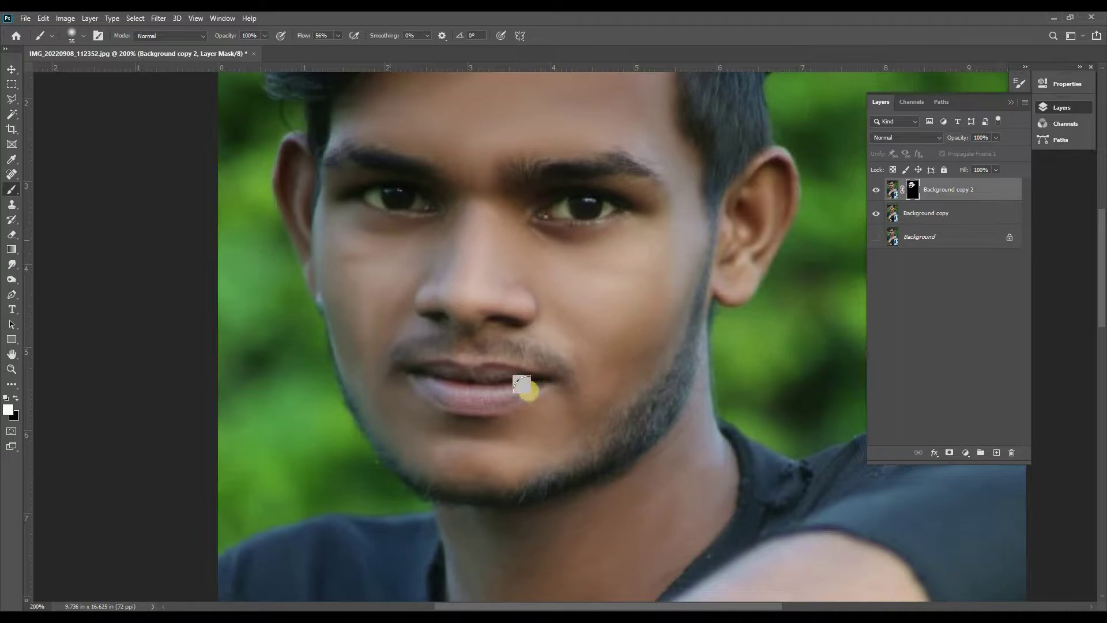
# Paint the blur mask over the lower cheek and jaw, and over the neck with a 60 px tip.
pyautogui.scroll(-5, 524, 388)
pyautogui.moveTo(630, 321); pyautogui.dragTo(650, 360)
pyautogui.press(']')
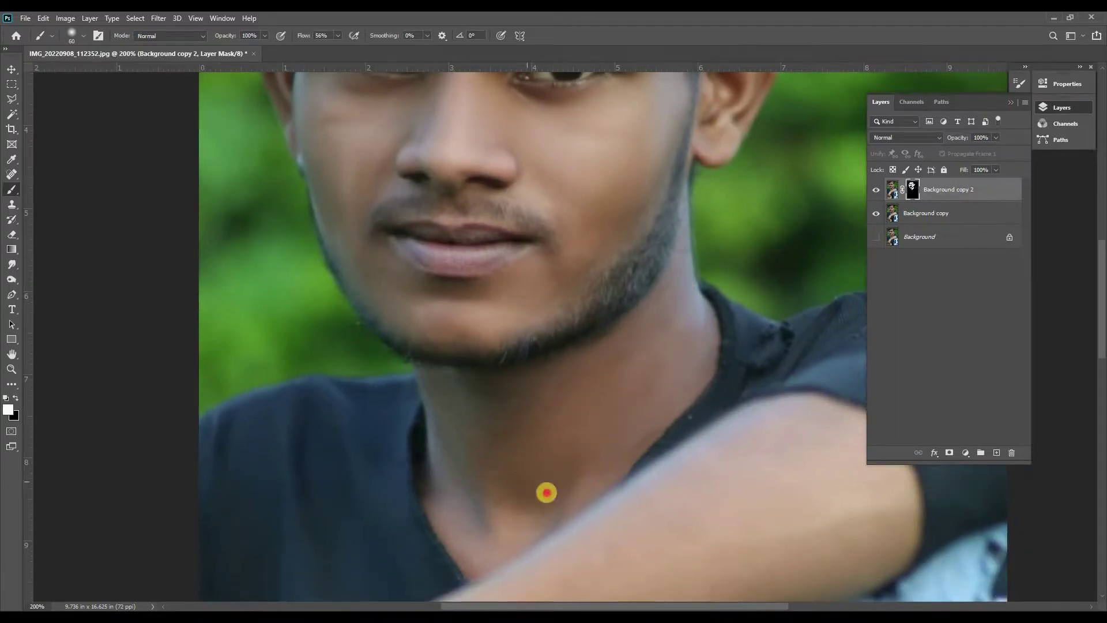
pyautogui.moveTo(491, 398); pyautogui.dragTo(453, 458)
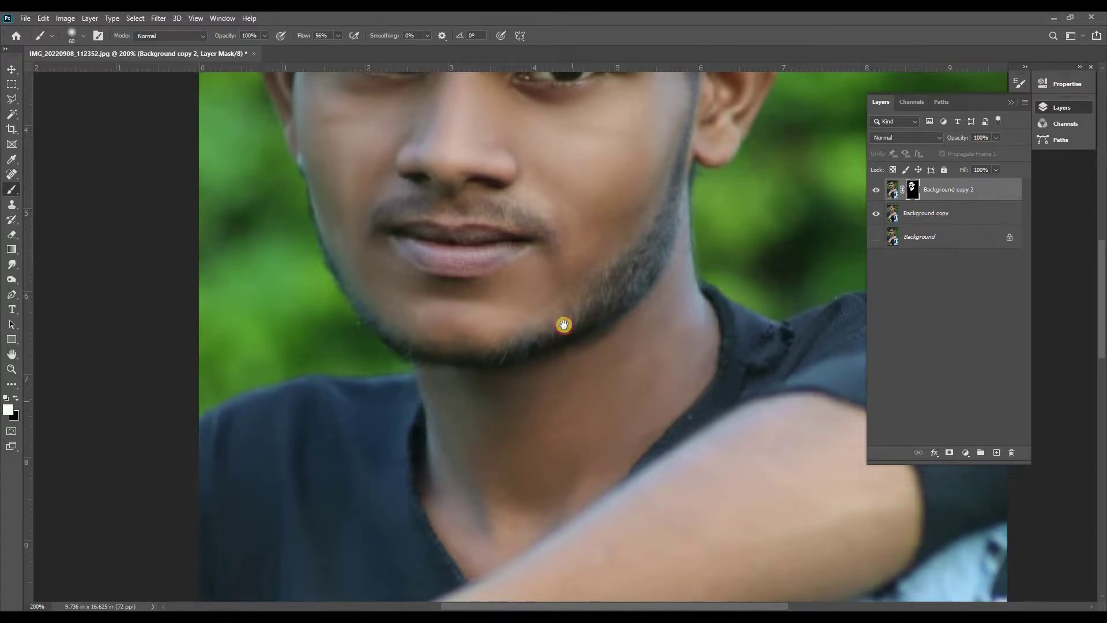
pyautogui.moveTo(553, 357); pyautogui.dragTo(548, 340)
# Group the two Background copy layers and stamp all visible layers into a new layer on top.
pyautogui.hotkey('ctrl', '-')
pyautogui.moveTo(492, 270); pyautogui.dragTo(505, 339)
pyautogui.click(893, 189)
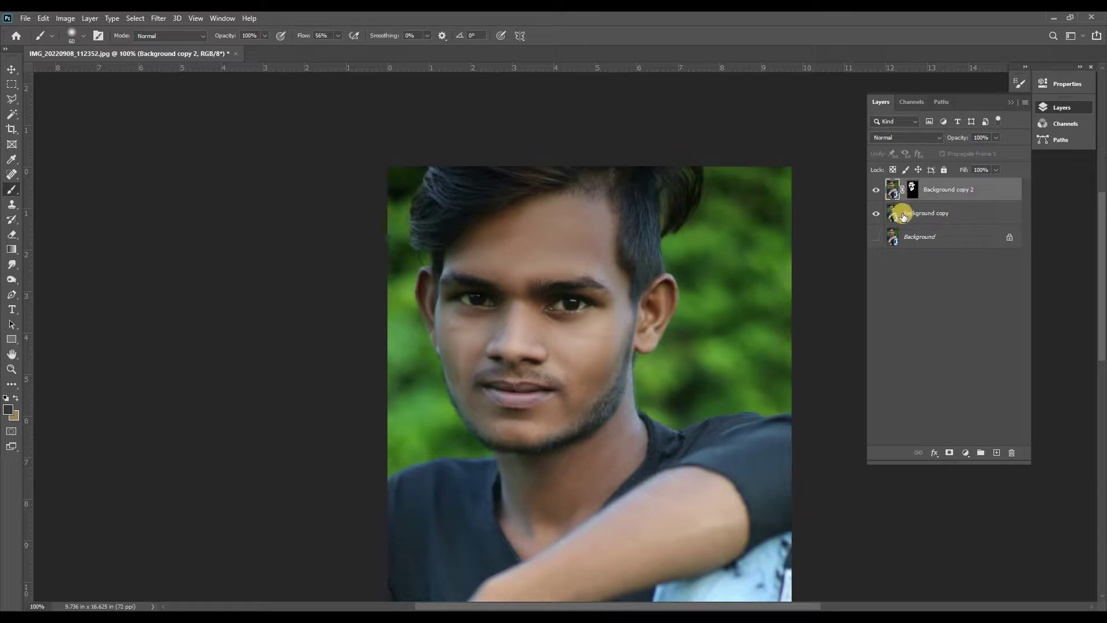
pyautogui.keyDown('shift'); pyautogui.click(923, 214); pyautogui.keyUp('shift')
pyautogui.rightClick(920, 215)
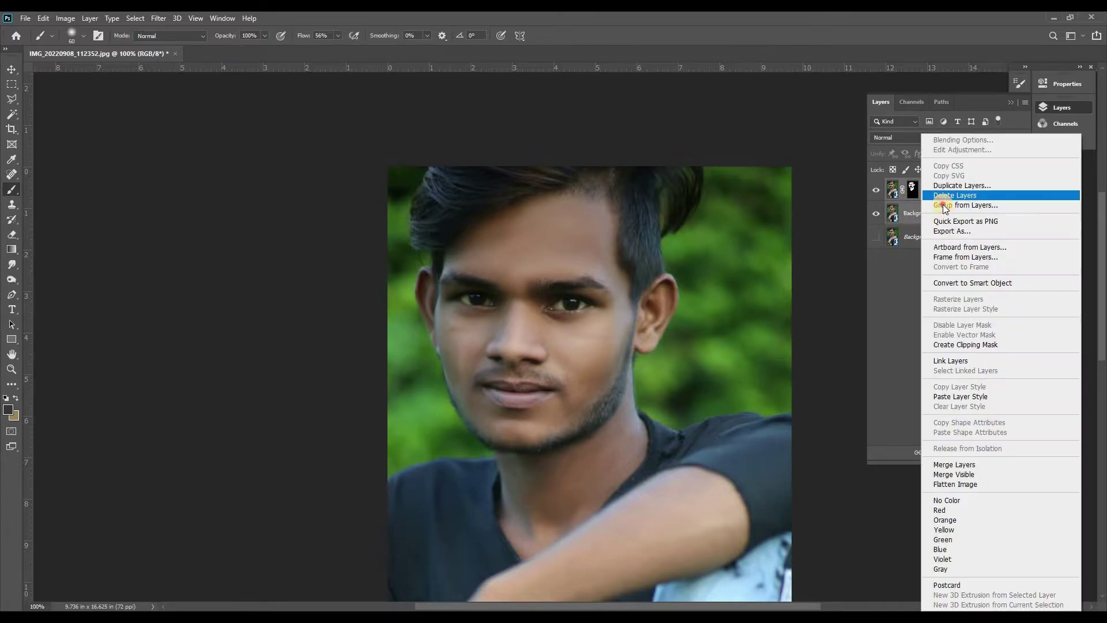
pyautogui.click(960, 205)
pyautogui.click(761, 167)
pyautogui.press('v')
pyautogui.hotkey('ctrl', 'shift', 'alt', 'e')
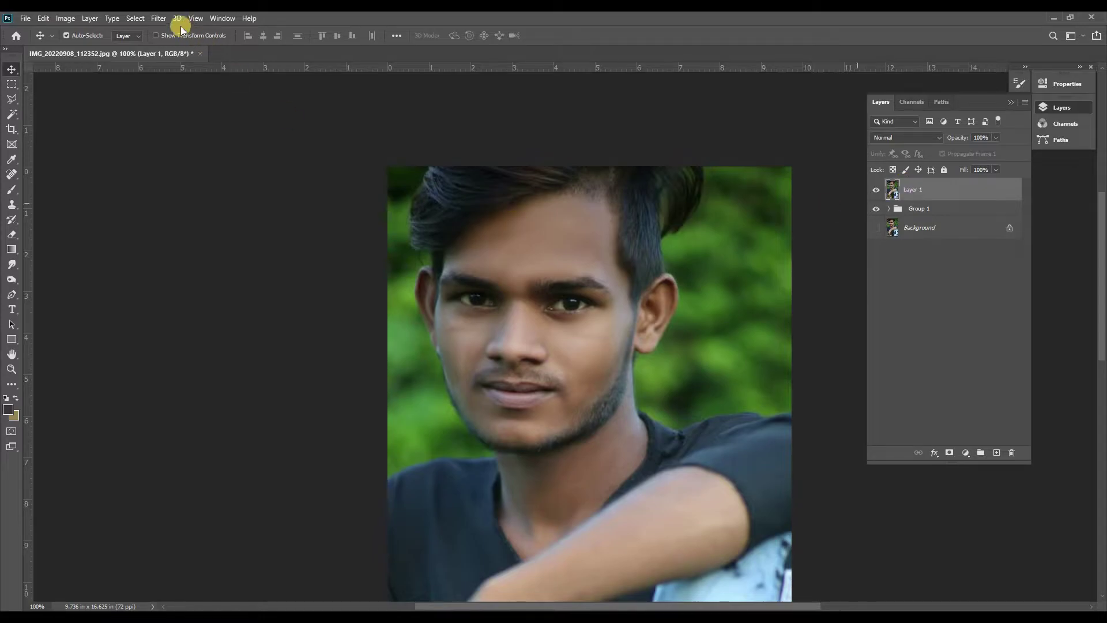
# Apply a High Pass filter to the stamped layer and set its blend mode to Vivid Light.
pyautogui.hotkey('alt', 't')
pyautogui.moveTo(209, 290)
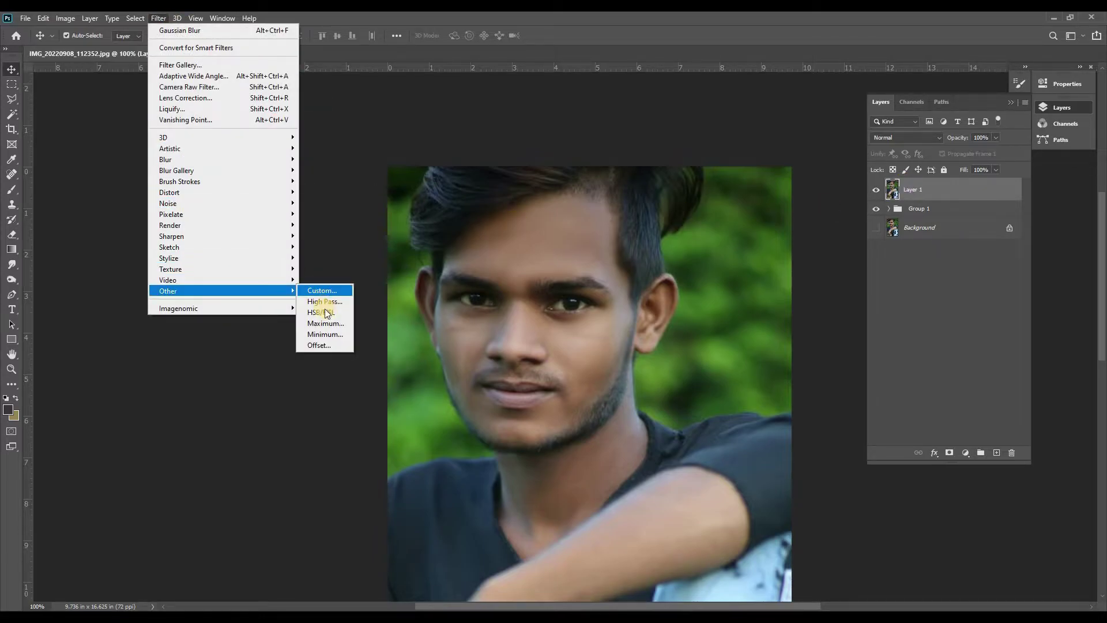
pyautogui.press('Return')
pyautogui.moveTo(475, 313)
pyautogui.mouseDown()
pyautogui.moveTo(499, 296)
pyautogui.moveTo(475, 317)
pyautogui.mouseUp()
pyautogui.click(612, 157)
pyautogui.press('v')
pyautogui.click(905, 137)
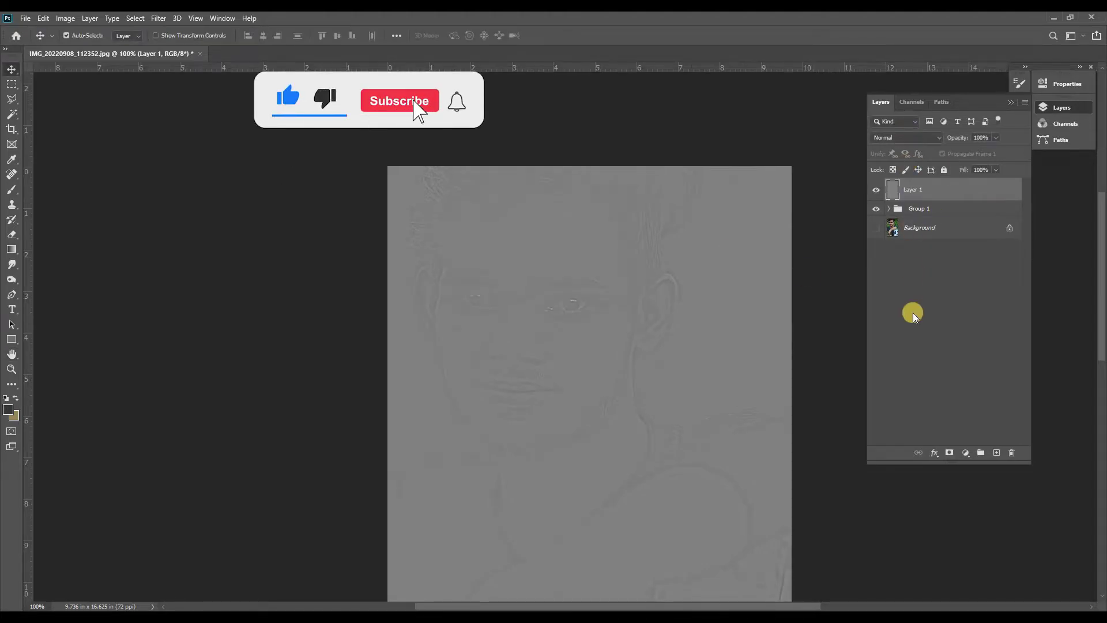
pyautogui.click(885, 303)
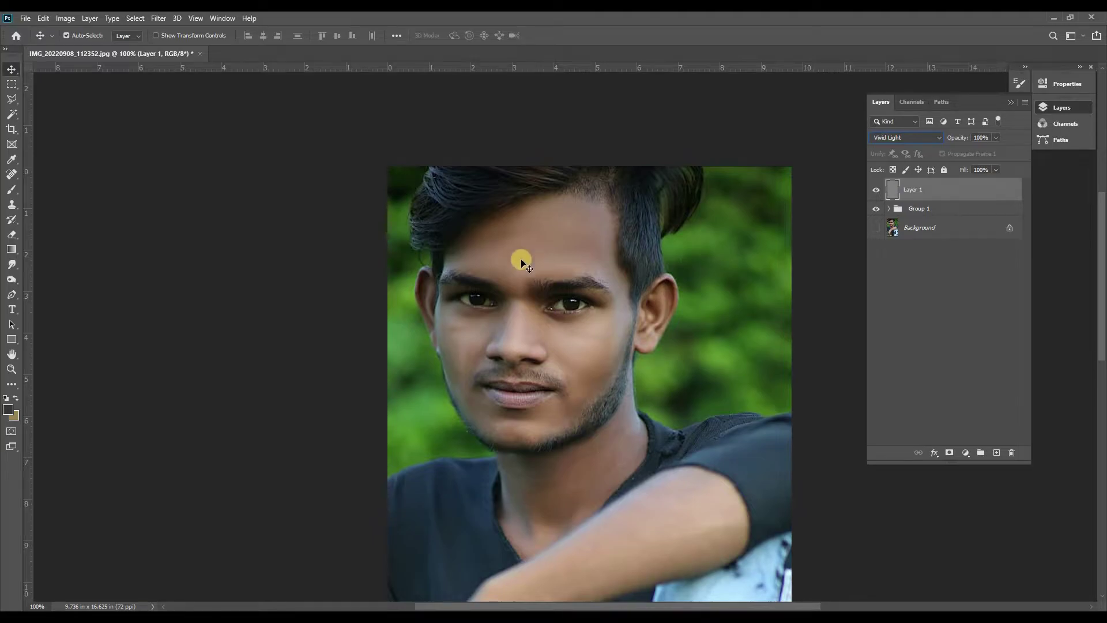
# Add a Selective Color adjustment layer, lowering Black in the Reds and setting Black to -94% in the Yellows.
pyautogui.hotkey('ctrl', '-')
pyautogui.click(951, 421)
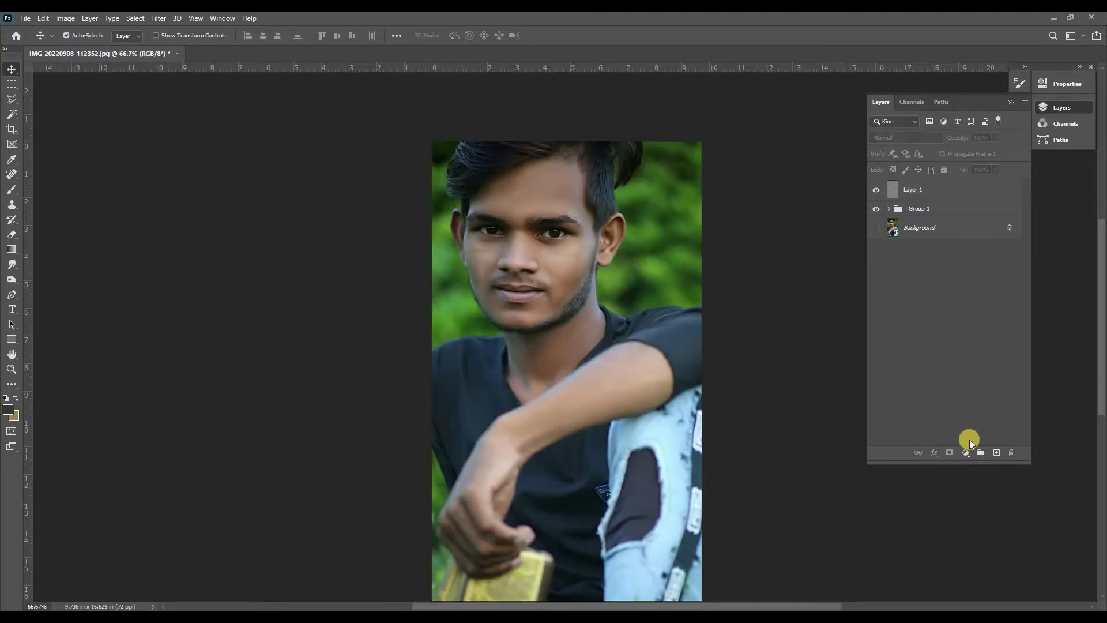
pyautogui.click(965, 453)
pyautogui.click(992, 447)
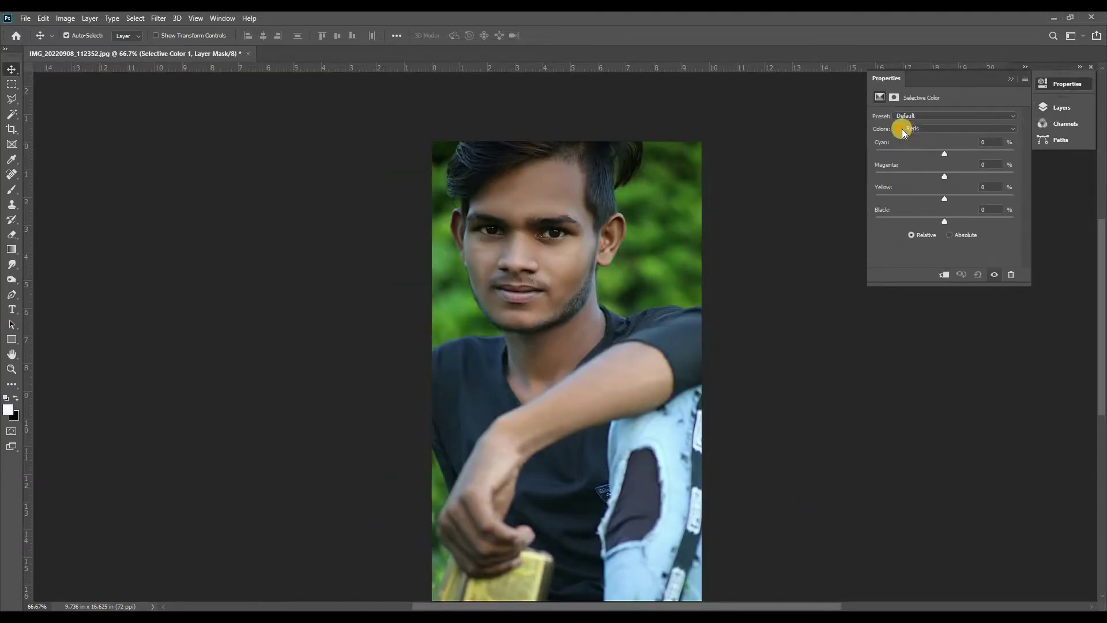
pyautogui.moveTo(944, 221); pyautogui.dragTo(875, 221)
pyautogui.click(912, 128)
pyautogui.click(931, 141)
pyautogui.moveTo(923, 221); pyautogui.dragTo(796, 218)
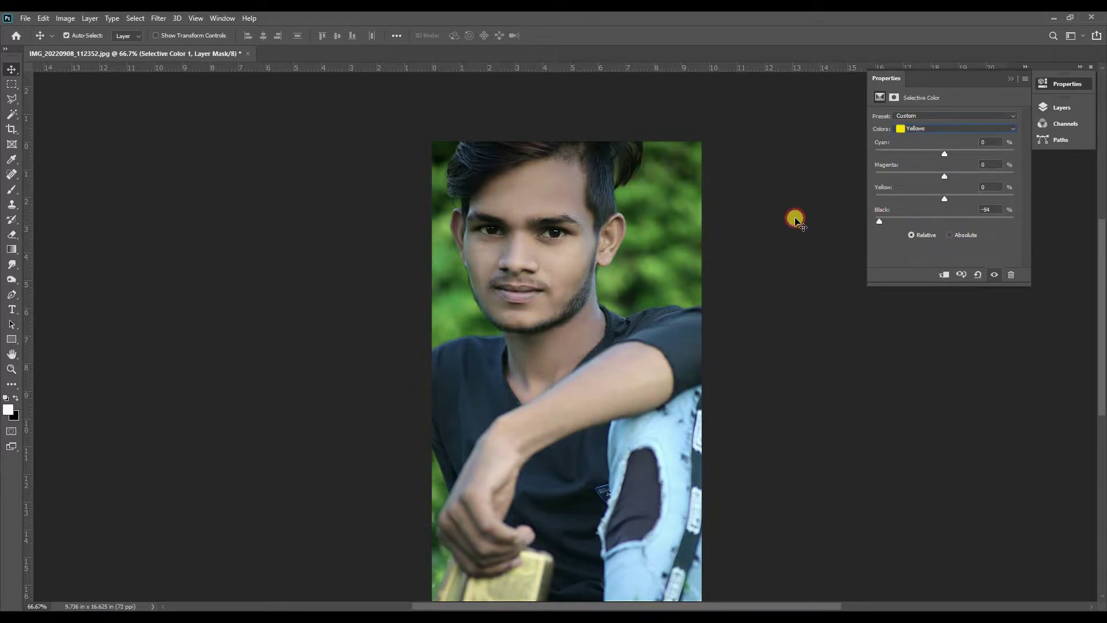
pyautogui.doubleClick(1008, 77)
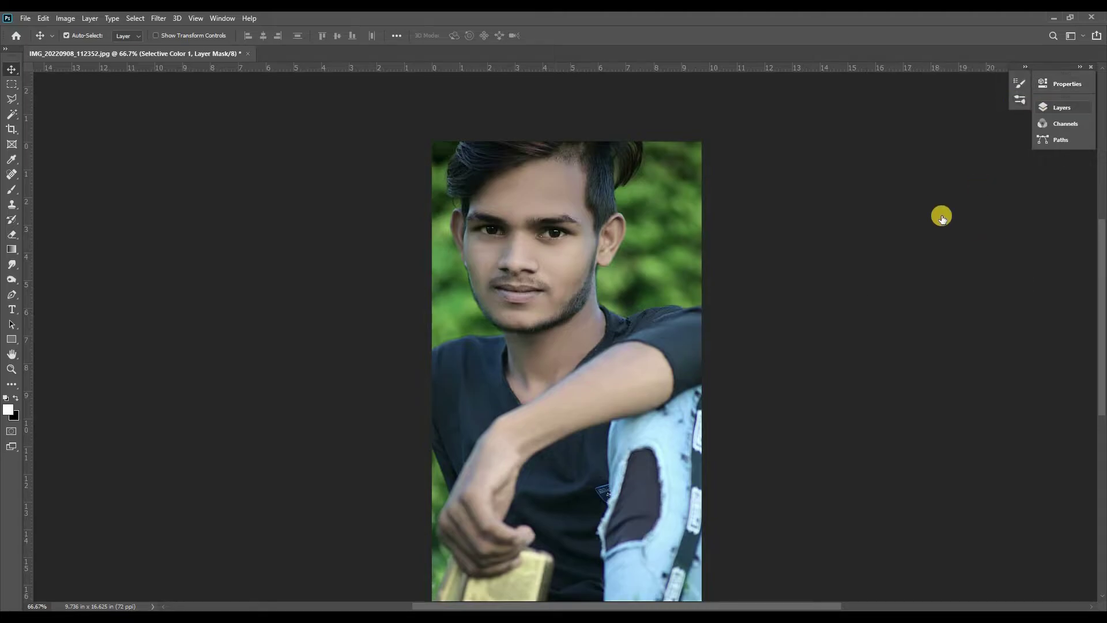
# Invert the Selective Color mask to black and paint the adjustment back in over the face, ear and jaw with the soft brush.
pyautogui.press('F7')
pyautogui.hotkey('ctrl', 'i')
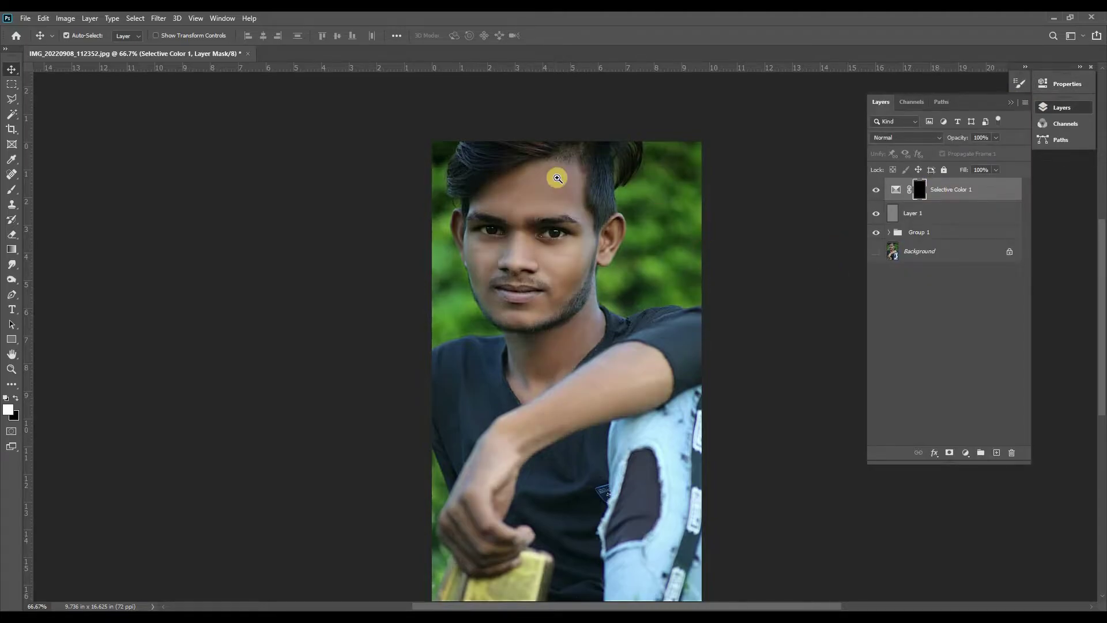
pyautogui.hotkey('ctrl', '+')
pyautogui.click(12, 189)
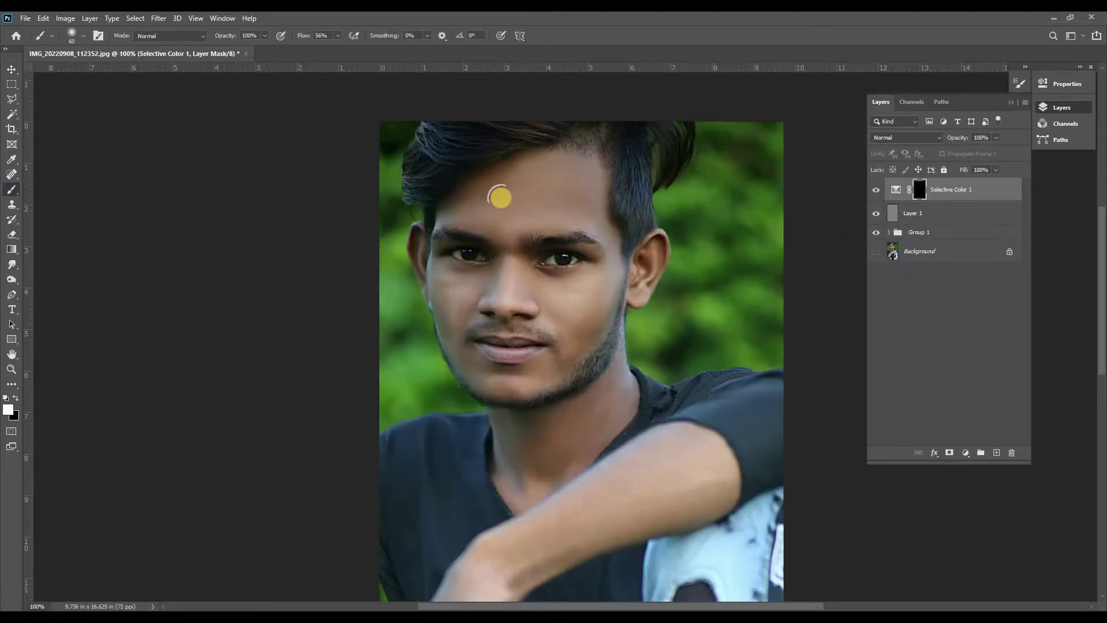
pyautogui.moveTo(481, 190)
pyautogui.mouseDown()
pyautogui.moveTo(549, 182)
pyautogui.moveTo(529, 174)
pyautogui.moveTo(540, 192)
pyautogui.moveTo(517, 232)
pyautogui.mouseUp()
pyautogui.press('[')
pyautogui.press('[')
pyautogui.press('[')
pyautogui.press('[')
pyautogui.moveTo(645, 255)
pyautogui.mouseDown()
pyautogui.moveTo(647, 285)
pyautogui.moveTo(631, 300)
pyautogui.mouseUp()
pyautogui.moveTo(589, 334)
pyautogui.mouseDown()
pyautogui.moveTo(578, 280)
pyautogui.moveTo(571, 353)
pyautogui.moveTo(516, 390)
pyautogui.moveTo(550, 336)
pyautogui.moveTo(469, 331)
pyautogui.moveTo(531, 263)
pyautogui.moveTo(593, 264)
pyautogui.moveTo(465, 237)
pyautogui.moveTo(492, 266)
pyautogui.moveTo(445, 312)
pyautogui.moveTo(468, 310)
pyautogui.moveTo(453, 342)
pyautogui.moveTo(501, 373)
pyautogui.moveTo(456, 368)
pyautogui.moveTo(568, 366)
pyautogui.moveTo(535, 396)
pyautogui.moveTo(468, 395)
pyautogui.moveTo(524, 433)
pyautogui.moveTo(520, 495)
pyautogui.moveTo(528, 502)
pyautogui.moveTo(592, 446)
pyautogui.moveTo(576, 459)
pyautogui.moveTo(517, 428)
pyautogui.moveTo(548, 441)
pyautogui.moveTo(595, 423)
pyautogui.moveTo(624, 404)
pyautogui.mouseUp()
# Paint the Selective Color mask white over the neck, arm and hand with an enlarged brush tip.
pyautogui.scroll(-1, 534, 347)
pyautogui.press(']')
pyautogui.press(']')
pyautogui.press(']')
pyautogui.press(']')
pyautogui.press(']')
pyautogui.press(']')
pyautogui.press(']')
pyautogui.moveTo(522, 479)
pyautogui.mouseDown()
pyautogui.moveTo(581, 459)
pyautogui.moveTo(469, 373)
pyautogui.mouseUp()
pyautogui.moveTo(479, 509); pyautogui.dragTo(477, 410)
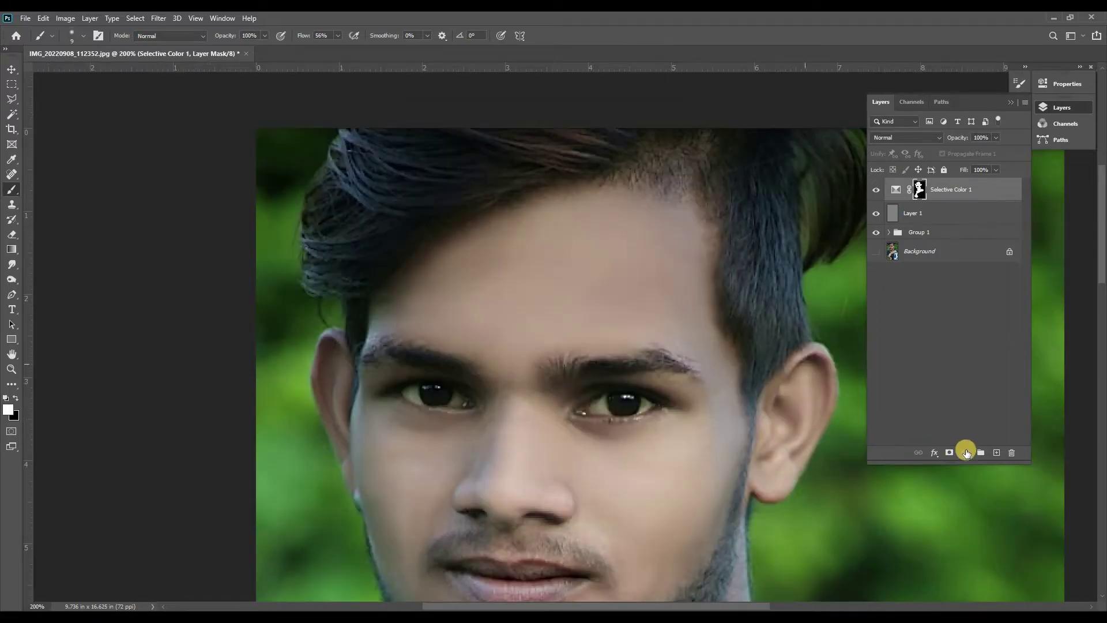
# Add a dark red Solid Color fill layer and hide it by inverting its mask to black.
pyautogui.click(966, 454)
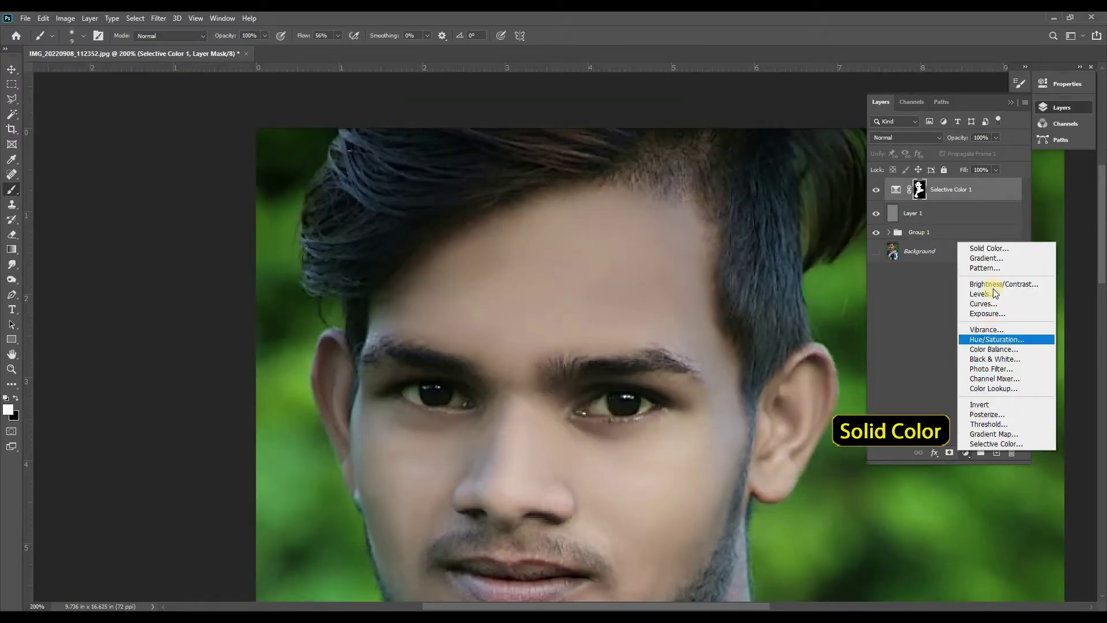
pyautogui.press('Return')
pyautogui.click(939, 388)
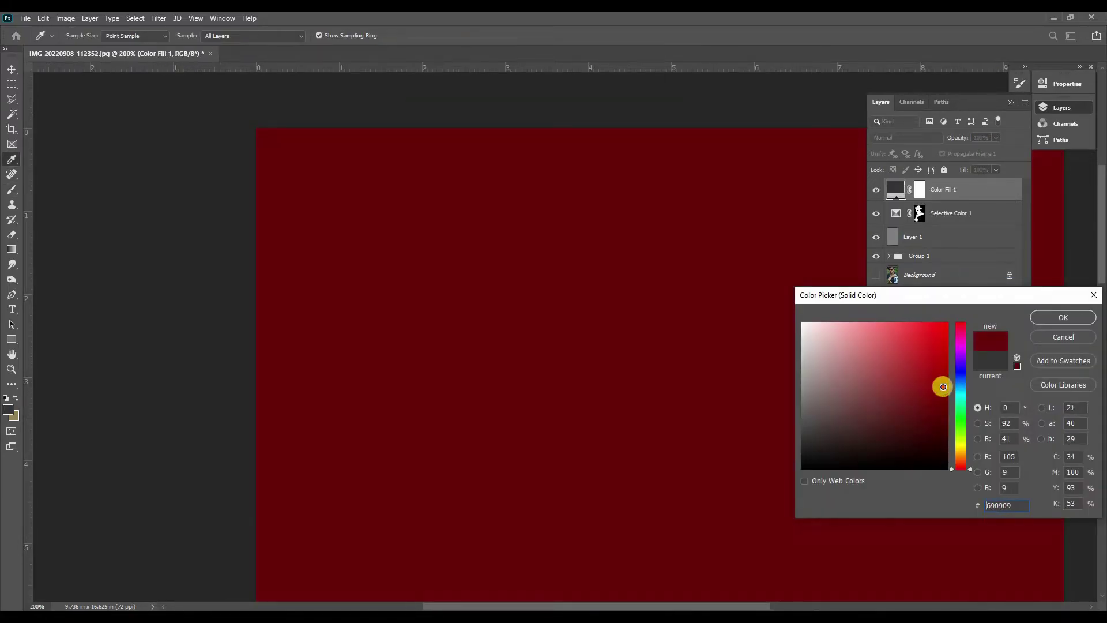
pyautogui.click(1062, 316)
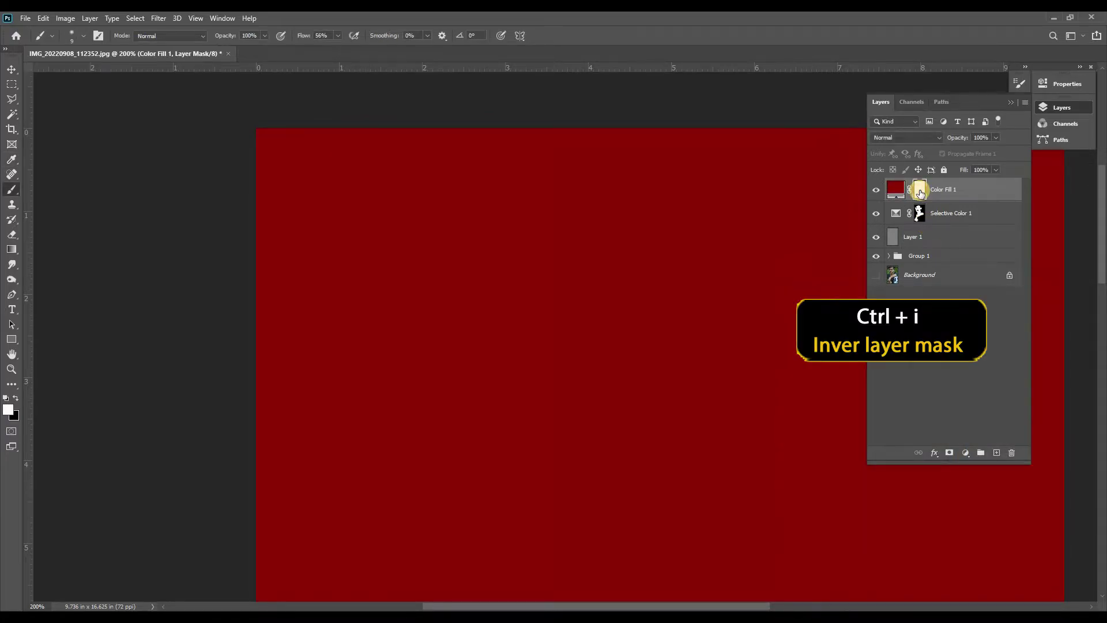
pyautogui.hotkey('ctrl', 'i')
# Paint the red fill onto the lips through its mask, enlarging the brush tip to 30 px.
pyautogui.scroll(-3, 494, 482)
pyautogui.scroll(1, 516, 475)
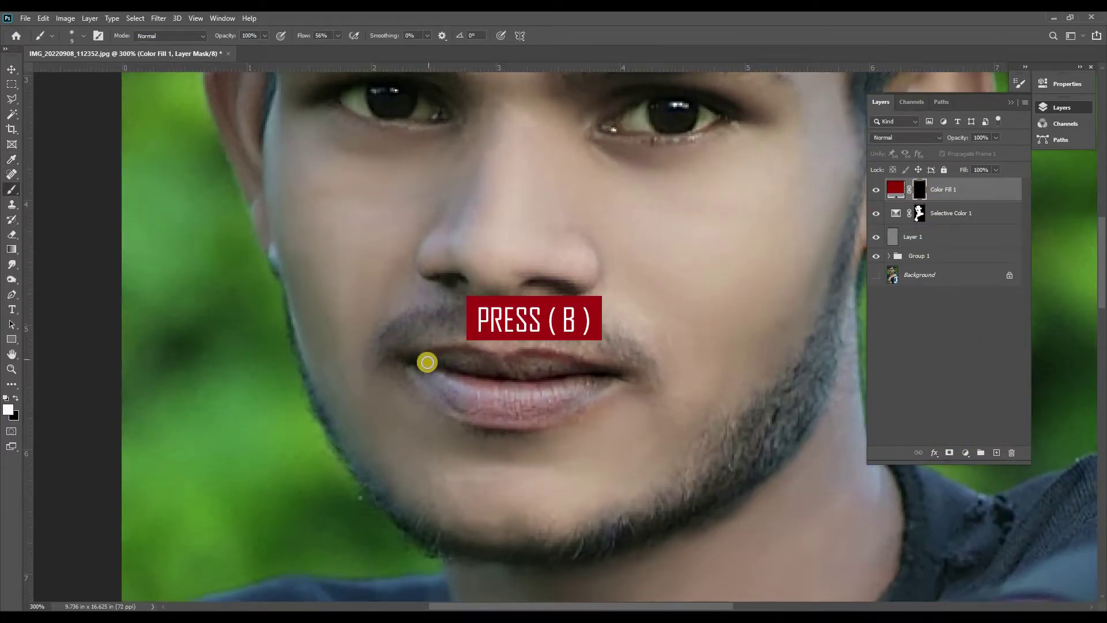
pyautogui.moveTo(421, 362)
pyautogui.mouseDown()
pyautogui.moveTo(539, 356)
pyautogui.moveTo(601, 372)
pyautogui.moveTo(537, 407)
pyautogui.moveTo(605, 382)
pyautogui.moveTo(549, 413)
pyautogui.moveTo(489, 419)
pyautogui.moveTo(464, 415)
pyautogui.moveTo(540, 416)
pyautogui.moveTo(576, 403)
pyautogui.moveTo(443, 404)
pyautogui.moveTo(413, 372)
pyautogui.moveTo(484, 411)
pyautogui.moveTo(486, 390)
pyautogui.moveTo(495, 392)
pyautogui.moveTo(446, 379)
pyautogui.moveTo(577, 378)
pyautogui.moveTo(496, 389)
pyautogui.moveTo(527, 400)
pyautogui.moveTo(594, 378)
pyautogui.moveTo(449, 371)
pyautogui.moveTo(486, 421)
pyautogui.moveTo(483, 369)
pyautogui.moveTo(507, 382)
pyautogui.mouseUp()
pyautogui.press(']')
pyautogui.press(']')
# Set the red fill layer's blend mode to Soft Light and feather its mask by 2.8 px.
pyautogui.click(901, 137)
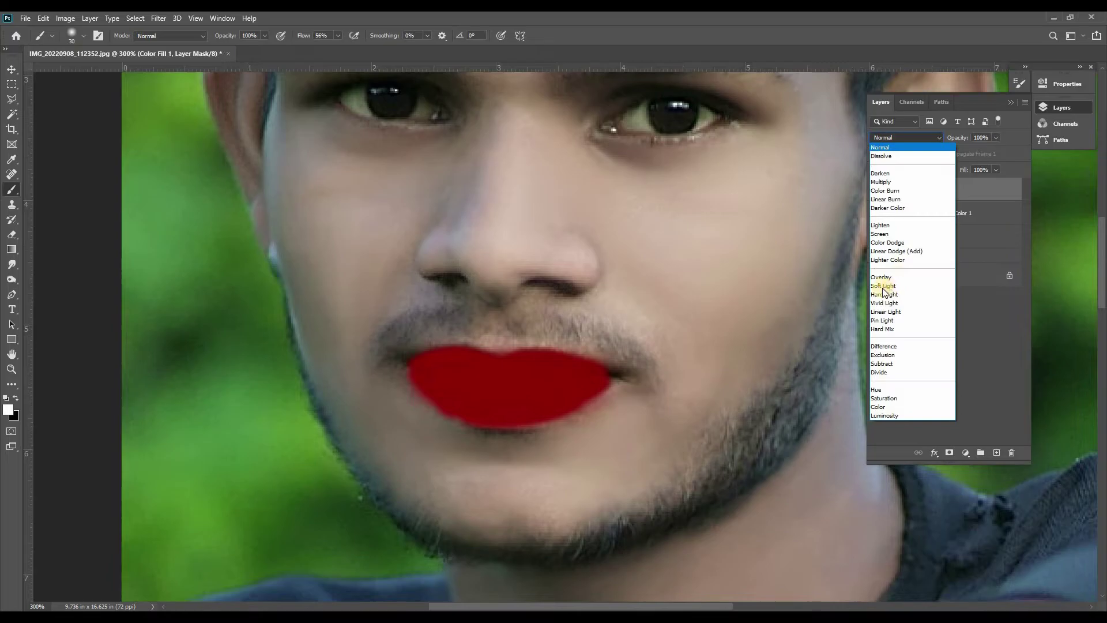
pyautogui.click(885, 286)
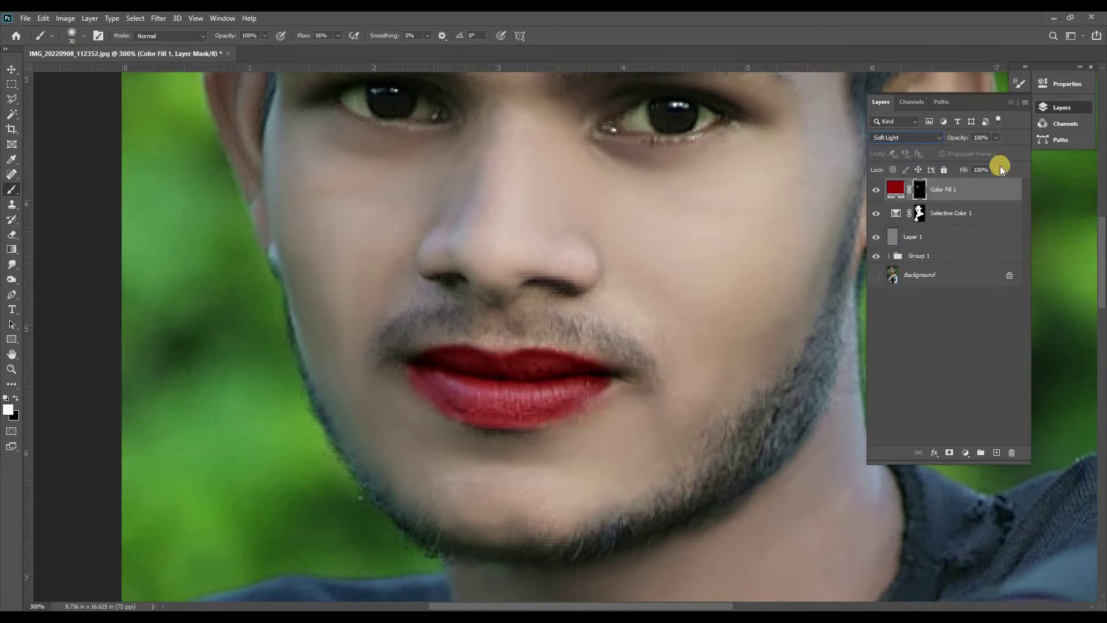
pyautogui.doubleClick(918, 190)
pyautogui.moveTo(888, 190); pyautogui.dragTo(895, 192)
pyautogui.click(1013, 81)
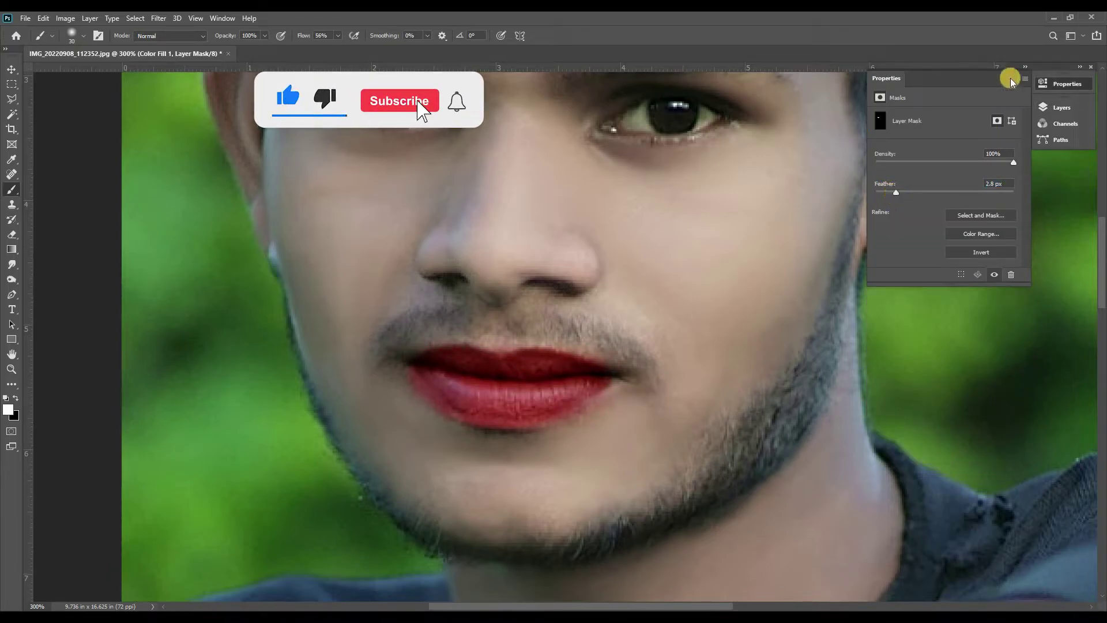
# Split the fill layer's Underlying Layer sliders under Blend If to 0/103 for the shadows and 122/255 for the highlights.
pyautogui.click(1053, 105)
pyautogui.click(932, 454)
pyautogui.click(943, 468)
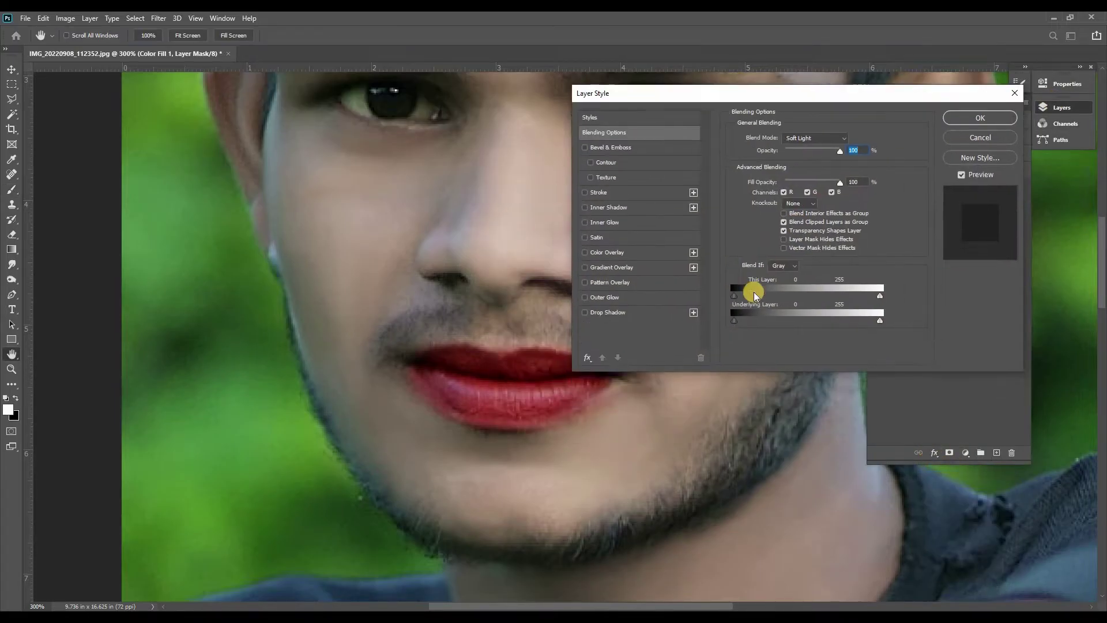
pyautogui.moveTo(764, 298); pyautogui.dragTo(783, 304)
pyautogui.moveTo(885, 303); pyautogui.dragTo(802, 308)
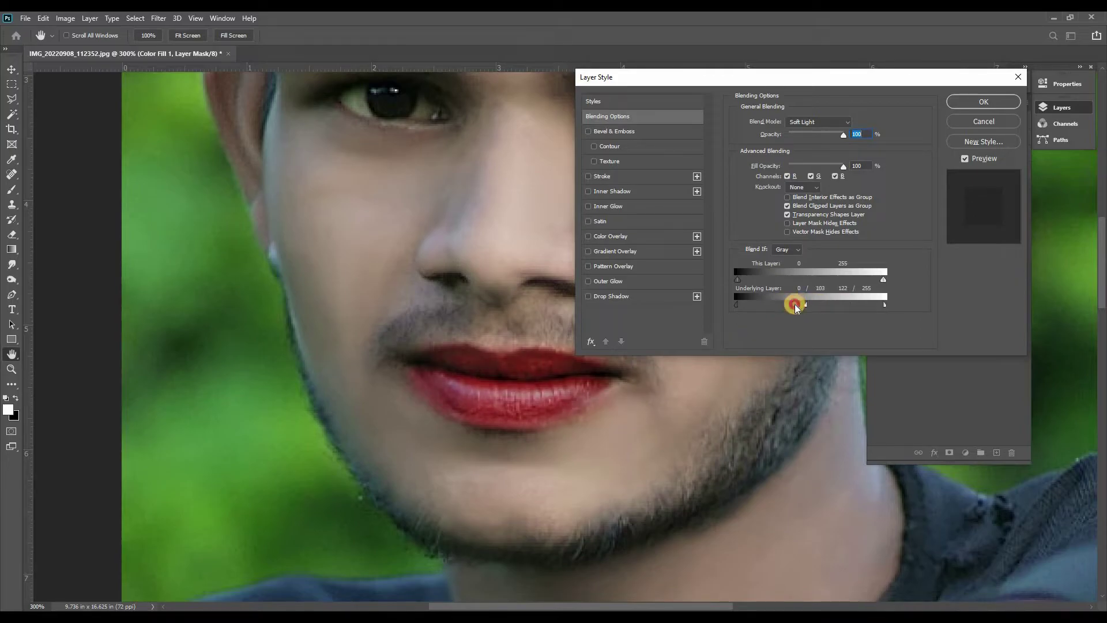
pyautogui.click(979, 104)
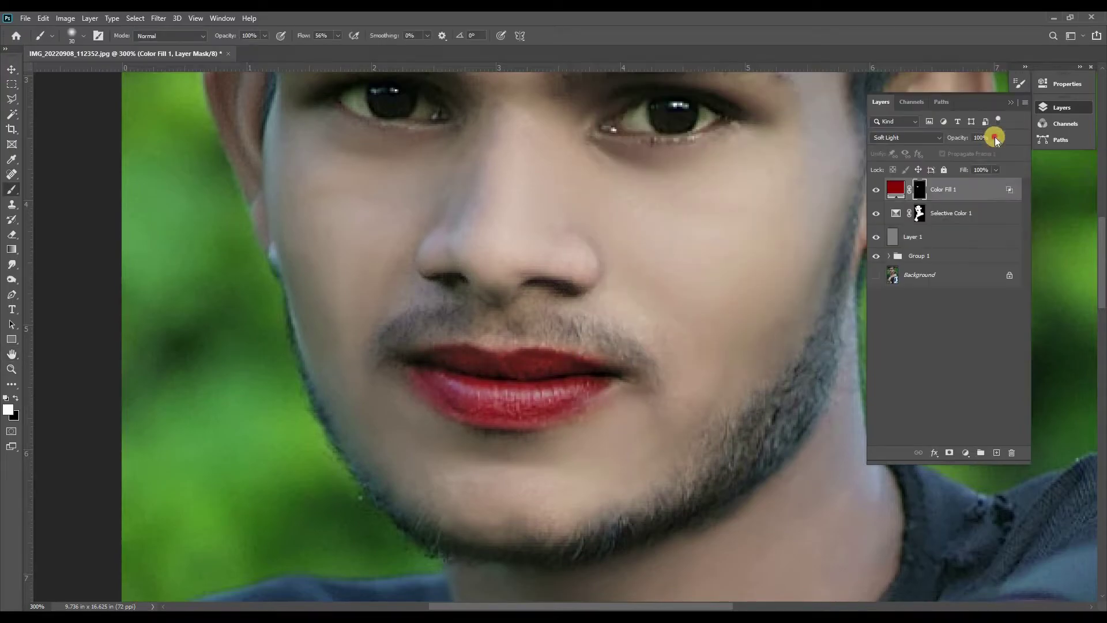
# Lower the lip color layer's opacity to 55% and stamp all visible layers into a new top layer.
pyautogui.click(977, 151)
pyautogui.scroll(-1, 657, 274)
pyautogui.scroll(-4, 658, 274)
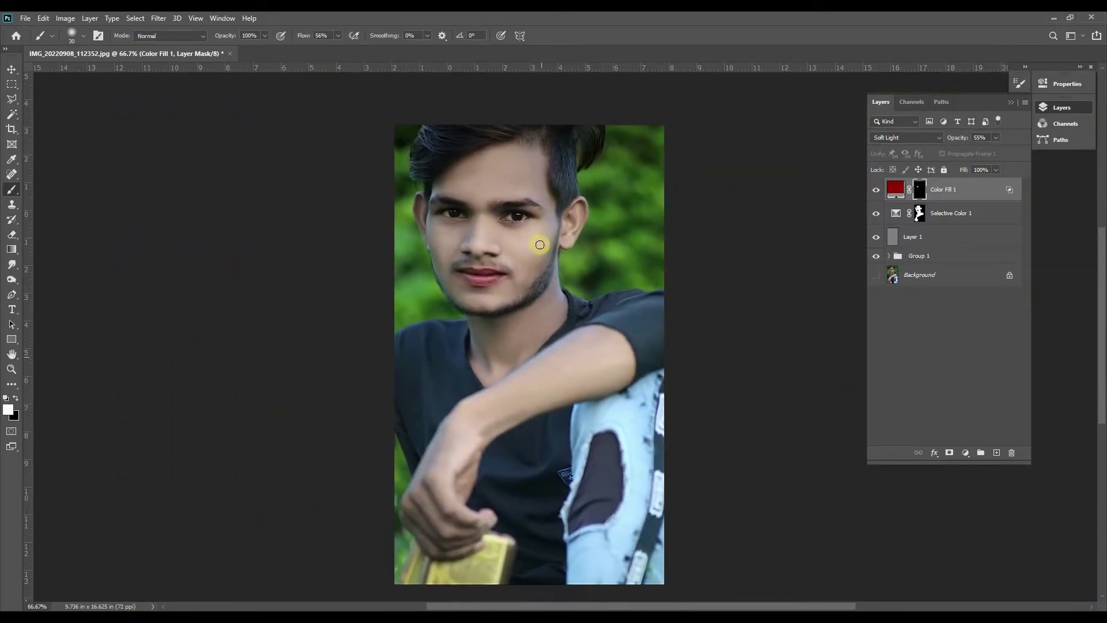
pyautogui.click(11, 69)
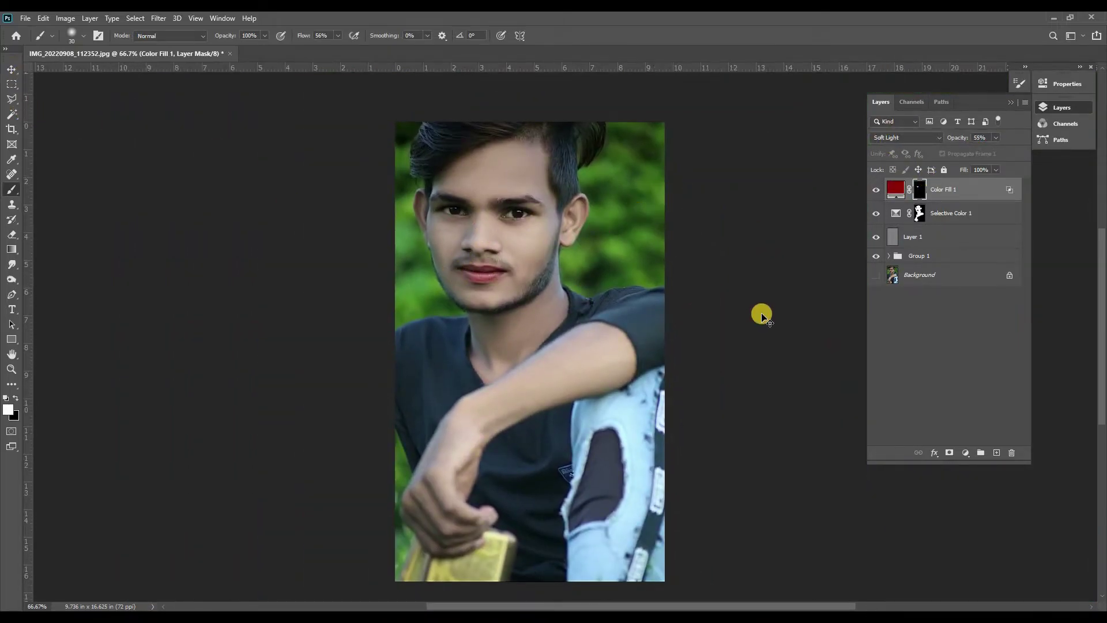
pyautogui.hotkey('ctrl', 'shift', 'alt', 'e')
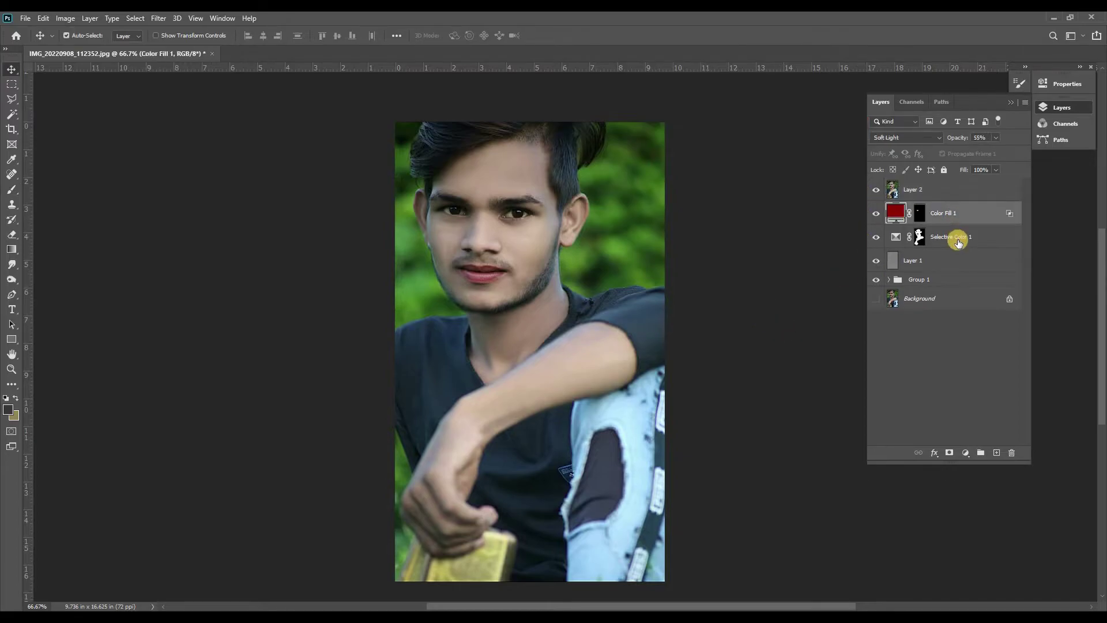
# Group the lip color fill, Selective Color, Layer 1 and Group 1 layers into a new Pass Through group.
pyautogui.keyDown('shift'); pyautogui.click(940, 281); pyautogui.keyUp('shift')
pyautogui.rightClick(957, 216)
pyautogui.click(968, 206)
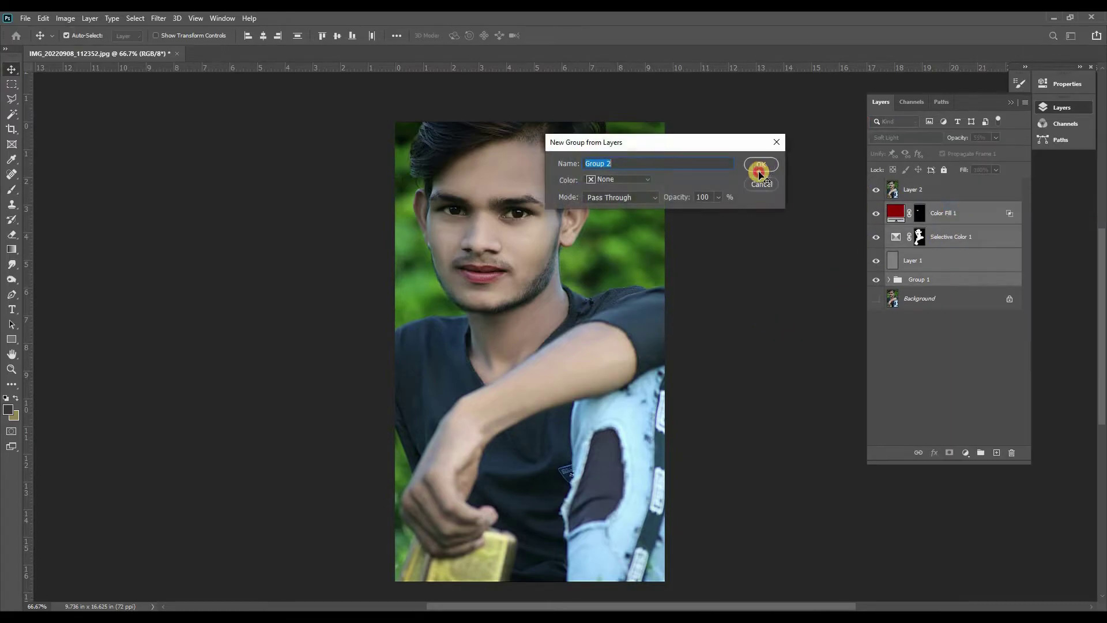
pyautogui.click(752, 171)
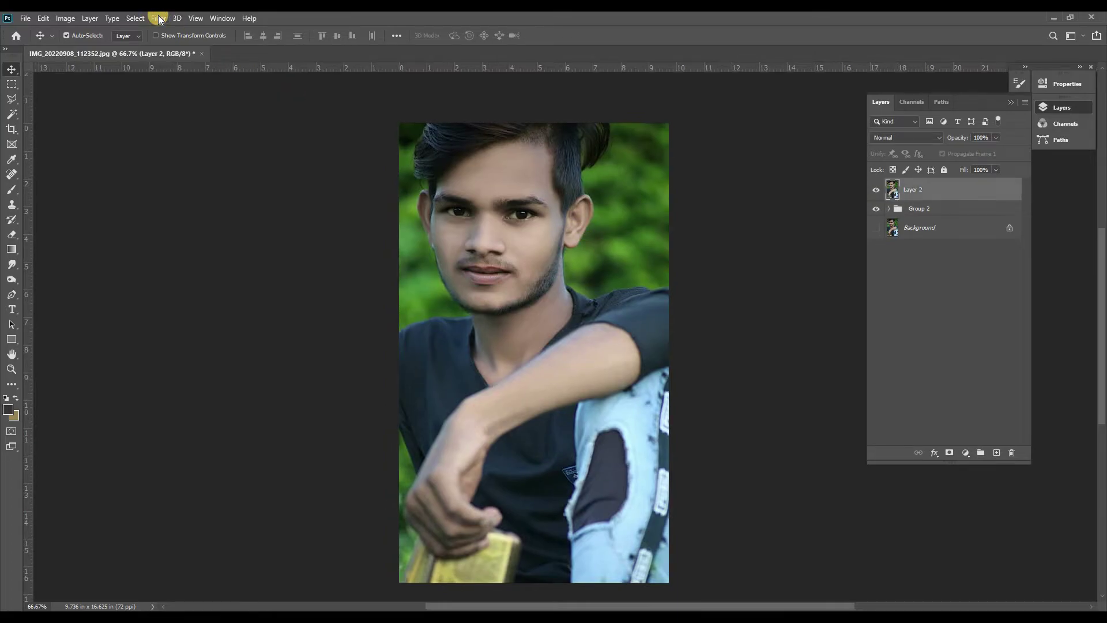
# Apply Smart Sharpen with the Default preset (amount 200%, radius 1.0 px, reduce noise 10%) to the stamped top layer.
pyautogui.click(157, 18)
pyautogui.moveTo(174, 236)
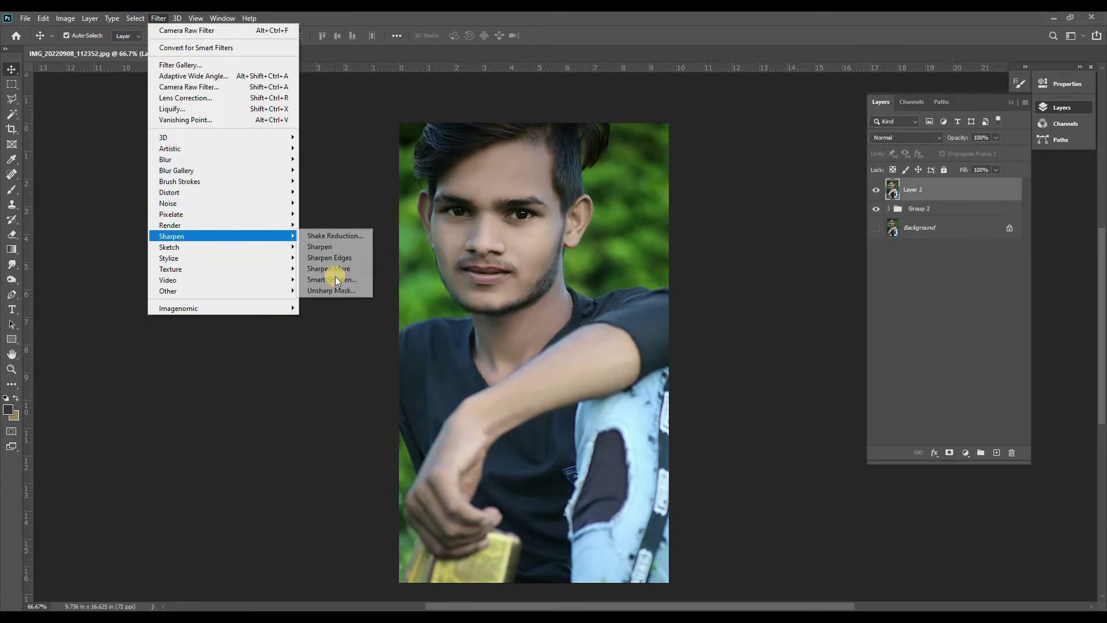
pyautogui.click(333, 279)
pyautogui.click(891, 144)
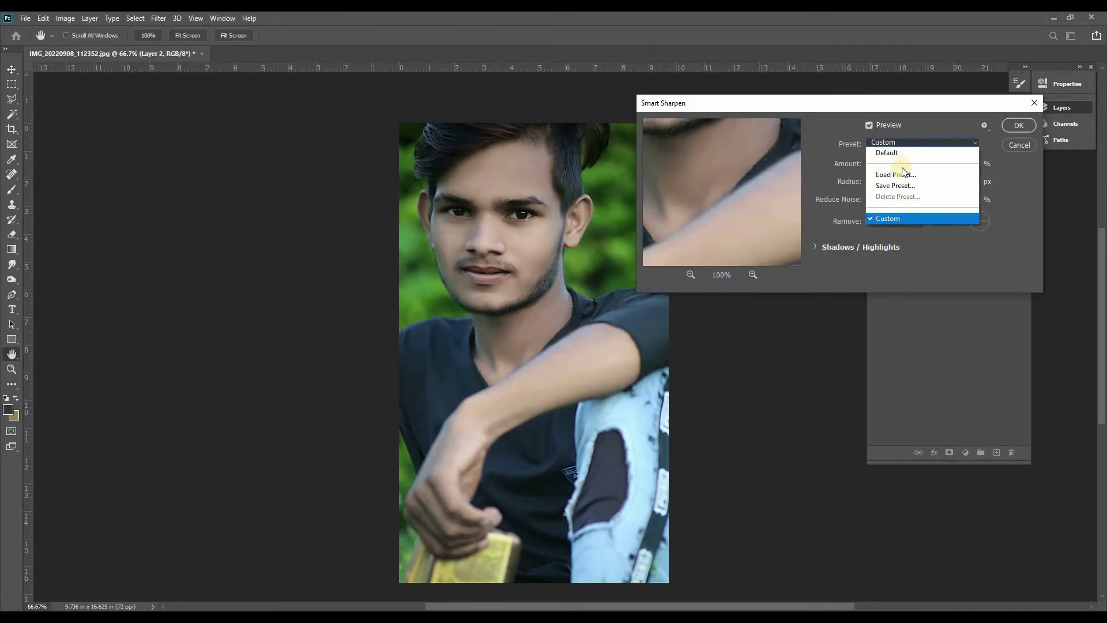
pyautogui.click(896, 145)
pyautogui.moveTo(728, 214)
pyautogui.mouseDown()
pyautogui.moveTo(725, 202)
pyautogui.moveTo(746, 216)
pyautogui.mouseUp()
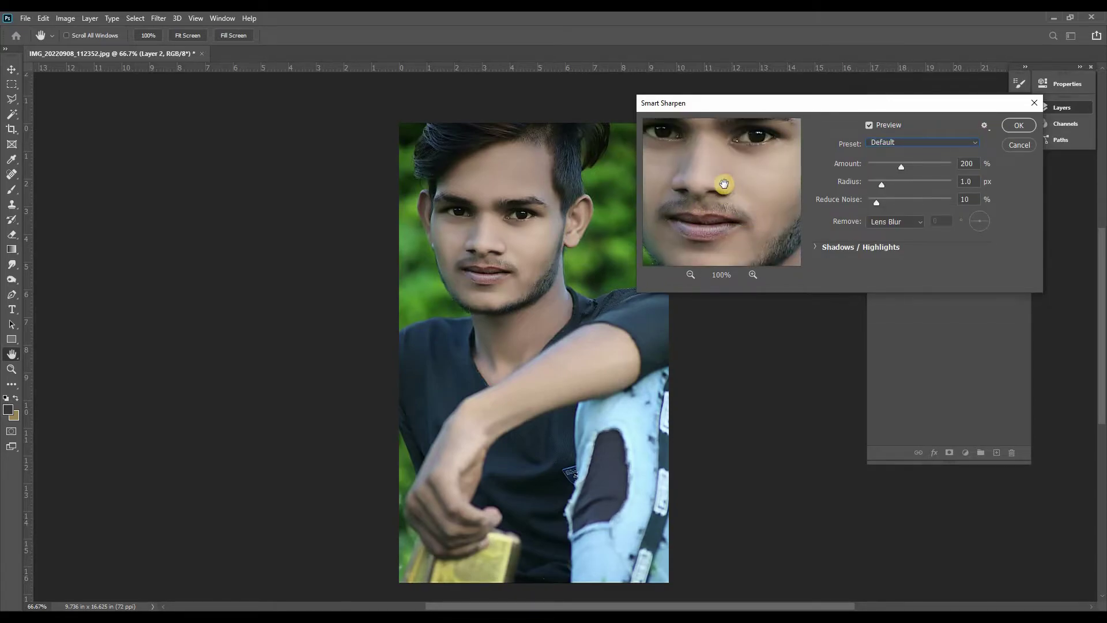
pyautogui.press('Return')
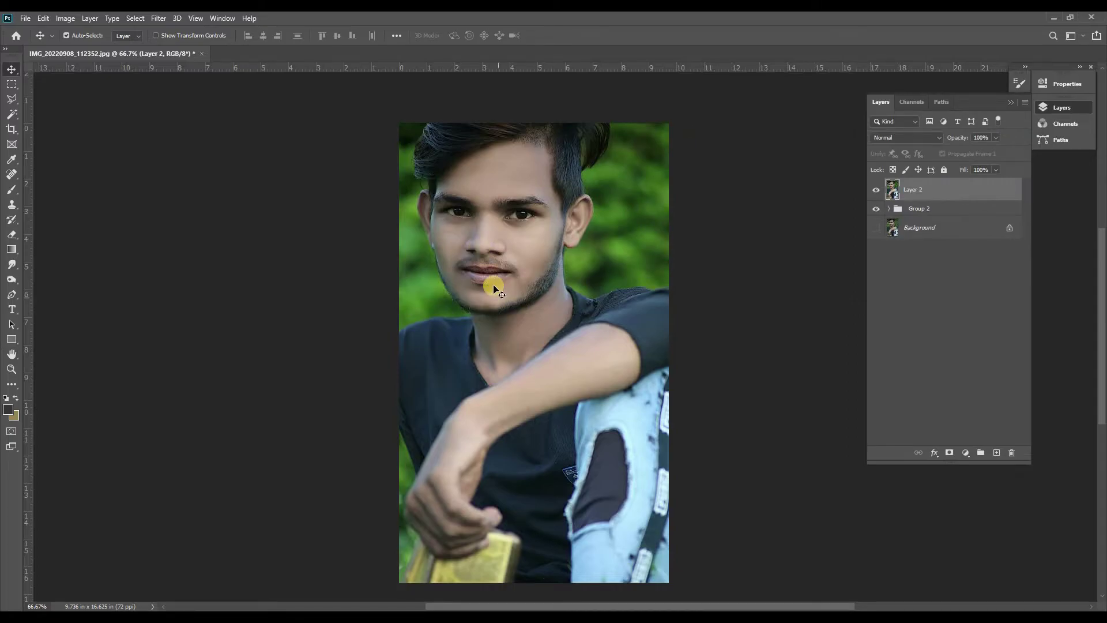
# Start the Camera Raw Filter and set temperature +7, contrast +29, highlights +18, shadows -9, whites +10 and blacks -12.
pyautogui.click(160, 18)
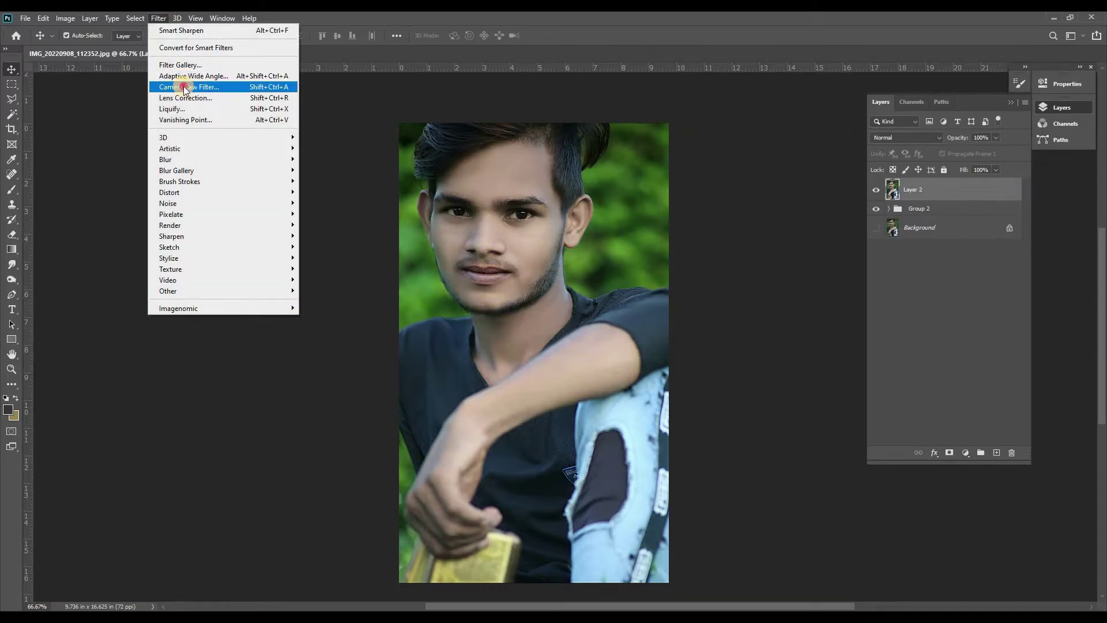
pyautogui.click(191, 85)
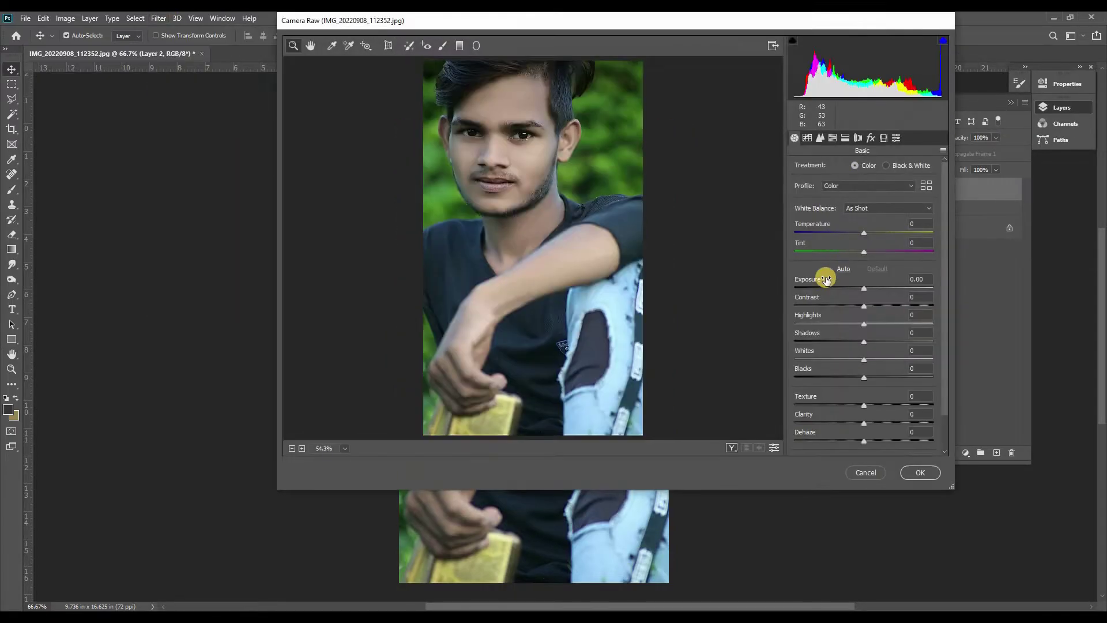
pyautogui.click(869, 232)
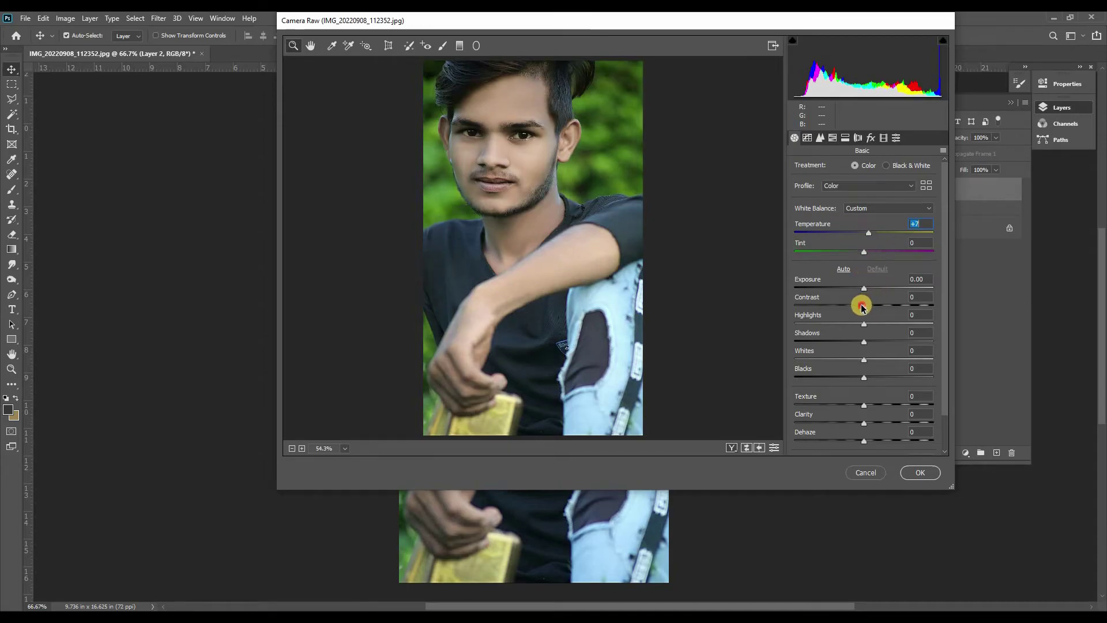
pyautogui.moveTo(868, 306); pyautogui.dragTo(857, 343)
pyautogui.click(863, 360)
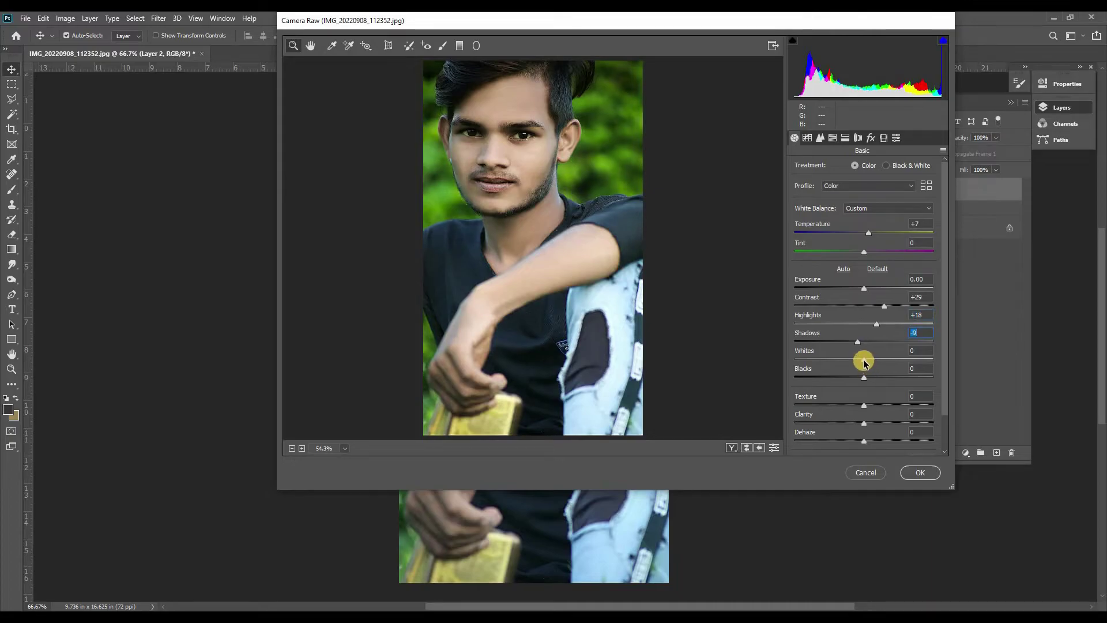
pyautogui.moveTo(854, 379); pyautogui.dragTo(856, 377)
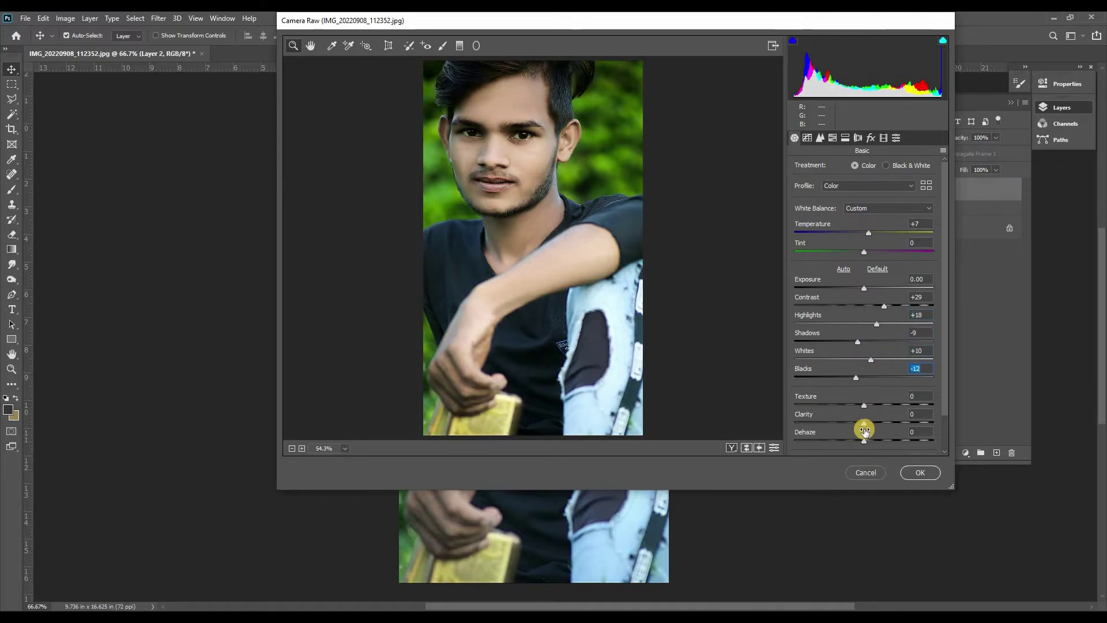
# Set clarity to +19, texture to +4 and vibrance to +6 in the basic adjustments.
pyautogui.click(875, 423)
pyautogui.click(866, 405)
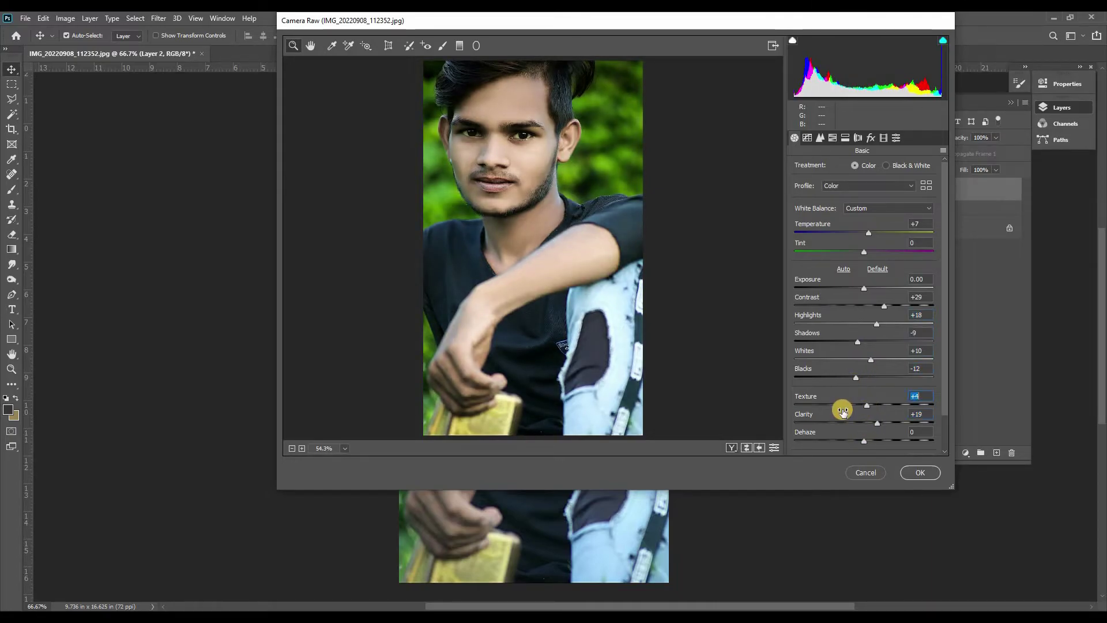
pyautogui.scroll(-2, 857, 404)
pyautogui.click(867, 428)
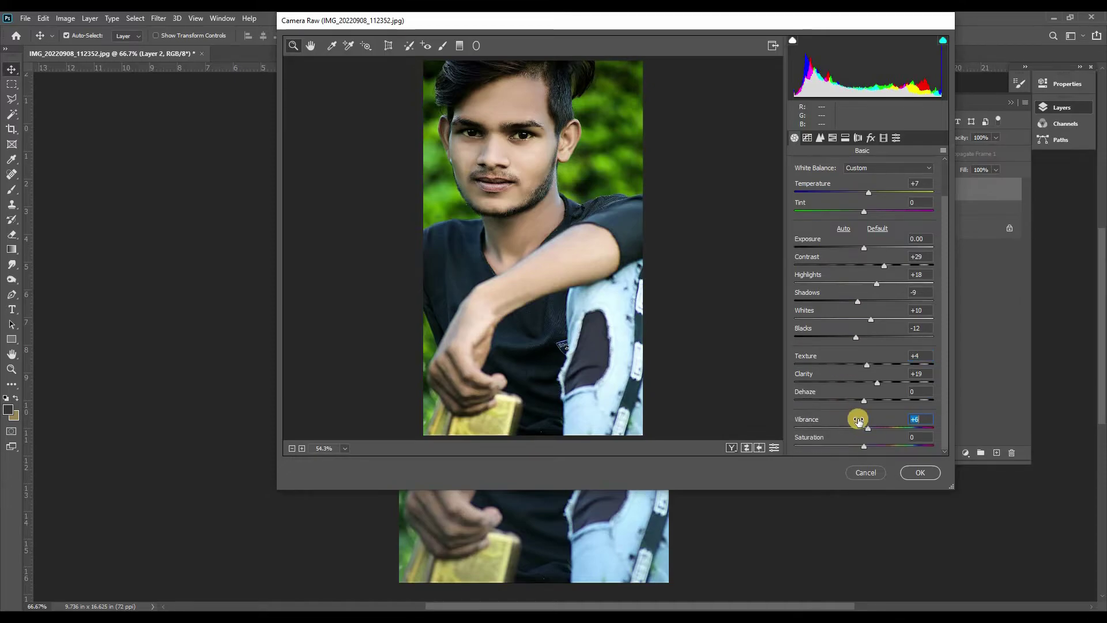
# Bend the point tone curve to input 123, output 130 for the red channel and input 128, output 124 for the blue channel.
pyautogui.click(808, 138)
pyautogui.click(836, 208)
pyautogui.click(844, 227)
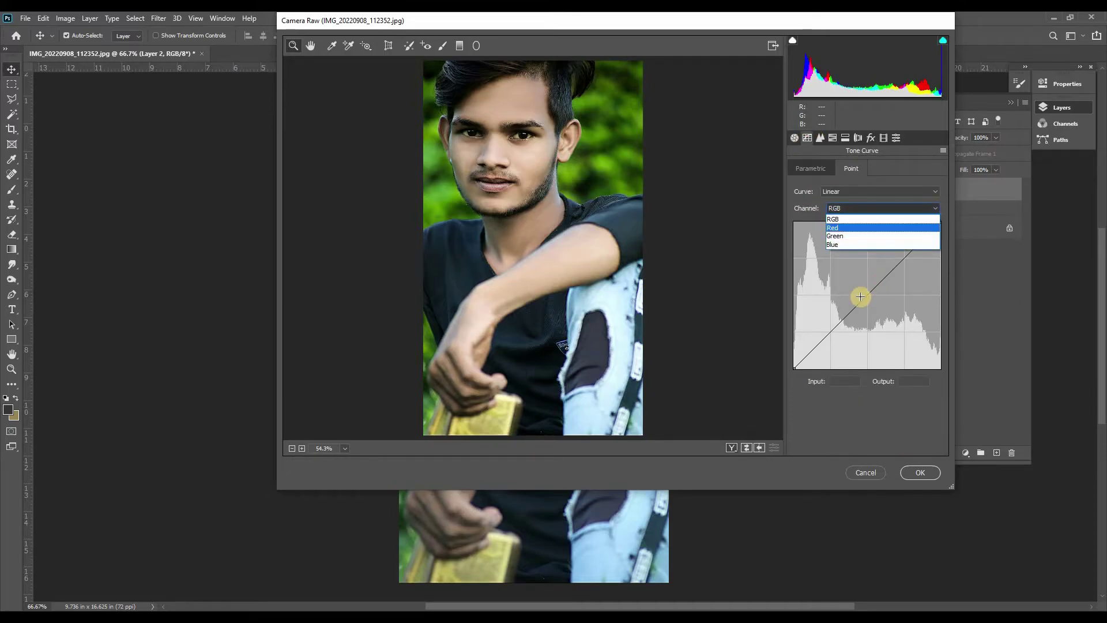
pyautogui.click(863, 292)
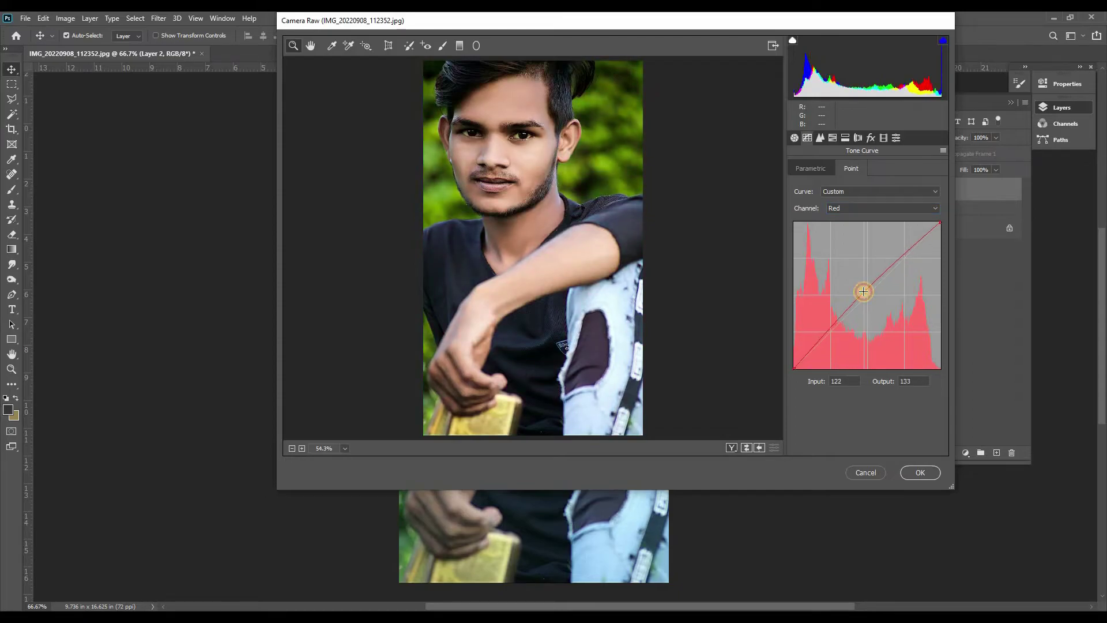
pyautogui.moveTo(864, 293); pyautogui.dragTo(865, 295)
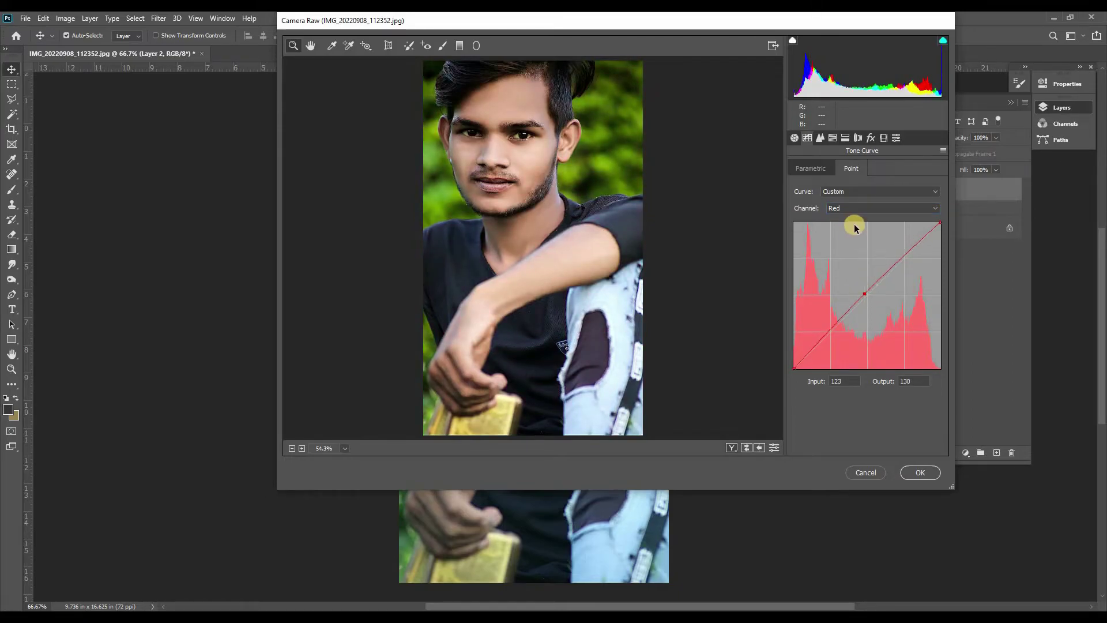
pyautogui.click(882, 208)
pyautogui.click(844, 251)
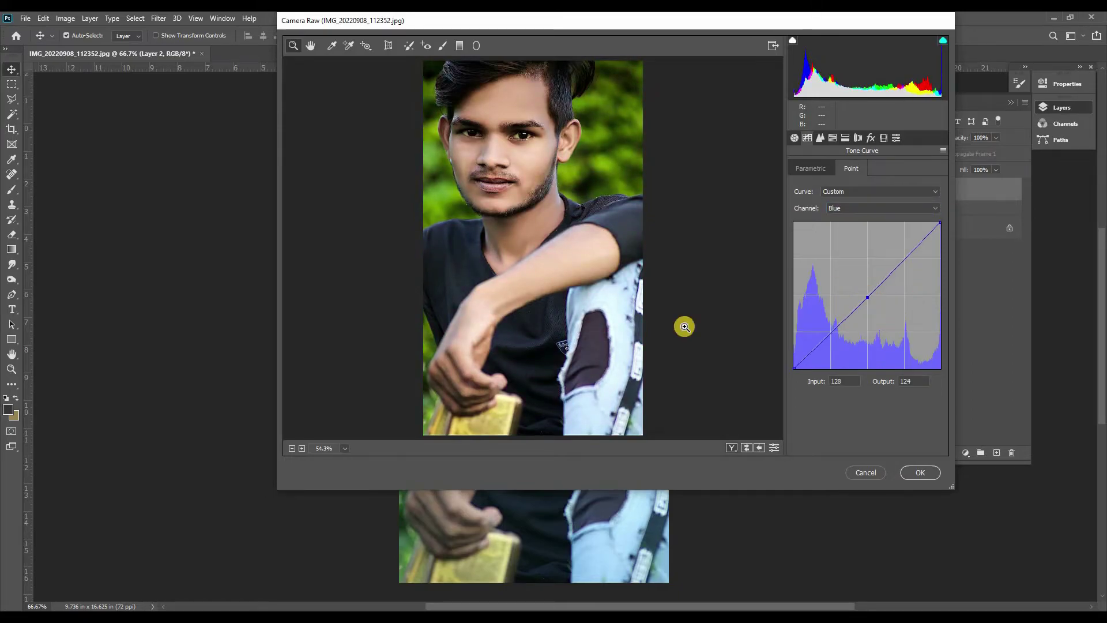
# Adjust the photo's sharpening and noise reduction in the Camera Raw detail settings.
pyautogui.click(820, 137)
pyautogui.click(862, 243)
pyautogui.click(872, 281)
pyautogui.click(872, 299)
pyautogui.click(867, 319)
pyautogui.click(867, 337)
# Set the HSL hue of yellows to -6, blues to +13, and greens, aquas, purples and magentas to -100.
pyautogui.click(832, 138)
pyautogui.click(802, 168)
pyautogui.click(864, 248)
pyautogui.moveTo(848, 271); pyautogui.dragTo(762, 275)
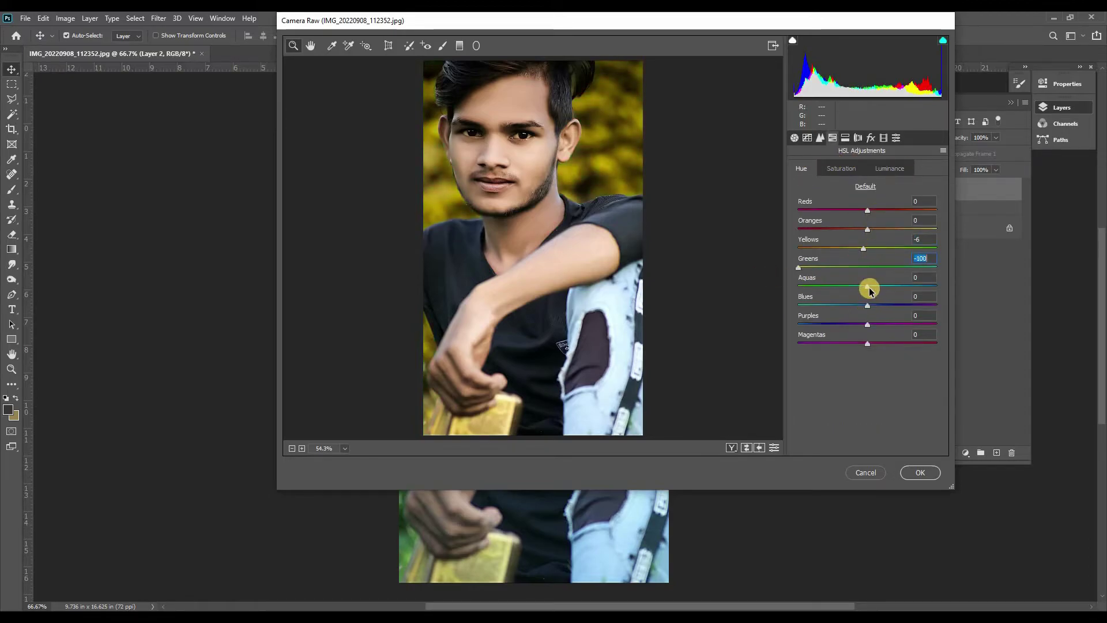
pyautogui.moveTo(829, 292); pyautogui.dragTo(768, 296)
pyautogui.moveTo(868, 305); pyautogui.dragTo(798, 325)
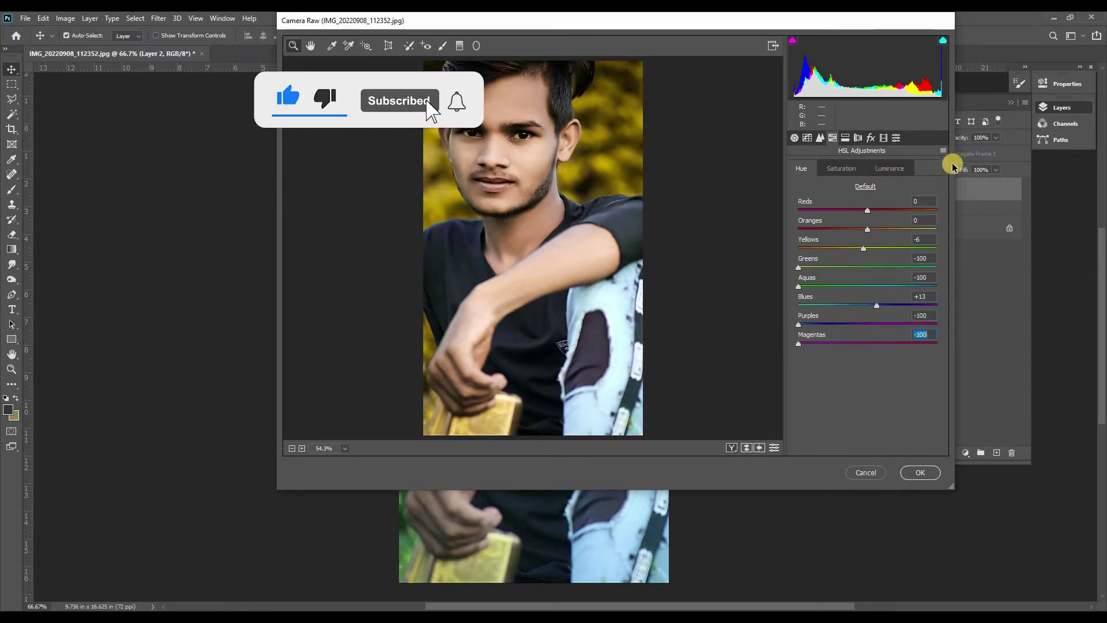
# Set HSL saturation to +8 for reds, -5 for oranges, -18 for yellows and -100 for greens, aquas, blues and purples, and lower magentas.
pyautogui.click(841, 168)
pyautogui.moveTo(869, 232); pyautogui.dragTo(840, 249)
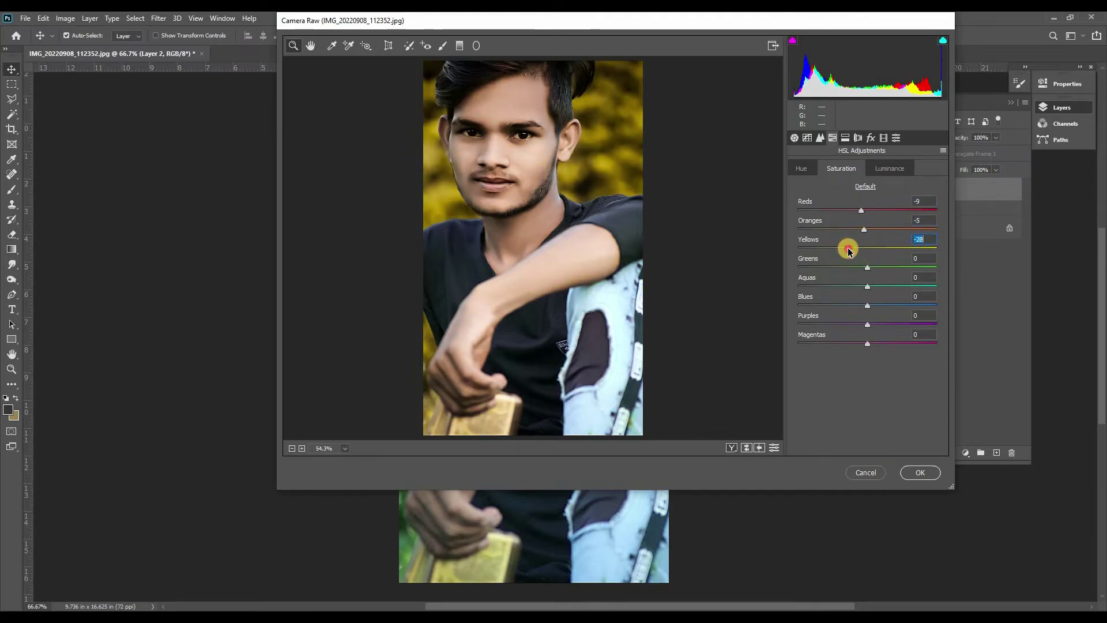
pyautogui.click(862, 211)
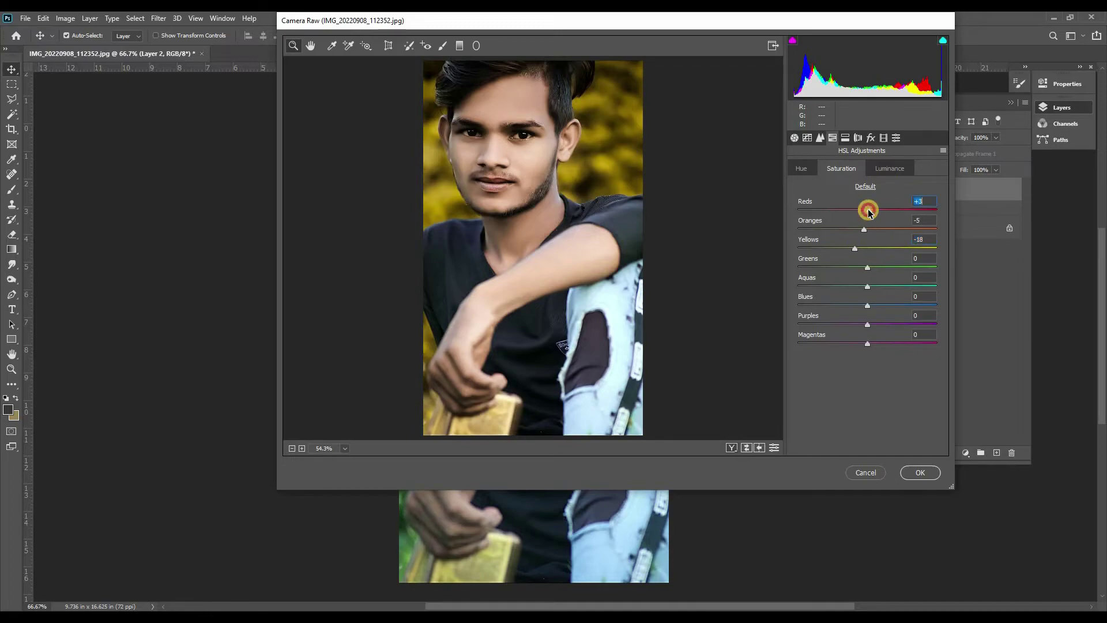
pyautogui.moveTo(830, 275); pyautogui.dragTo(798, 269)
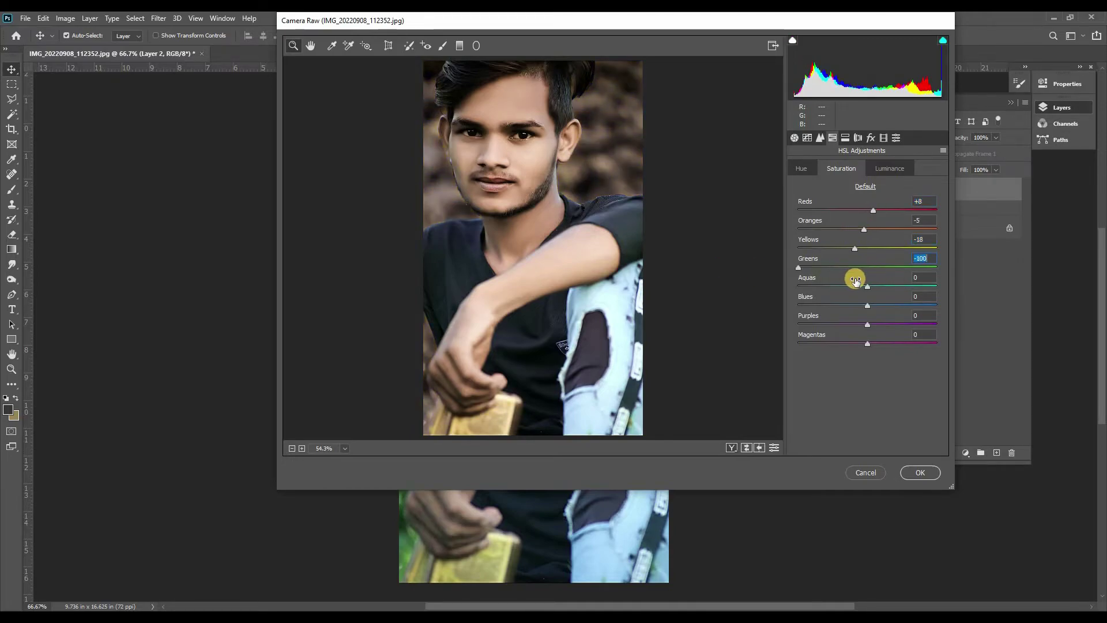
pyautogui.moveTo(867, 287); pyautogui.dragTo(786, 304)
pyautogui.moveTo(867, 324); pyautogui.dragTo(786, 321)
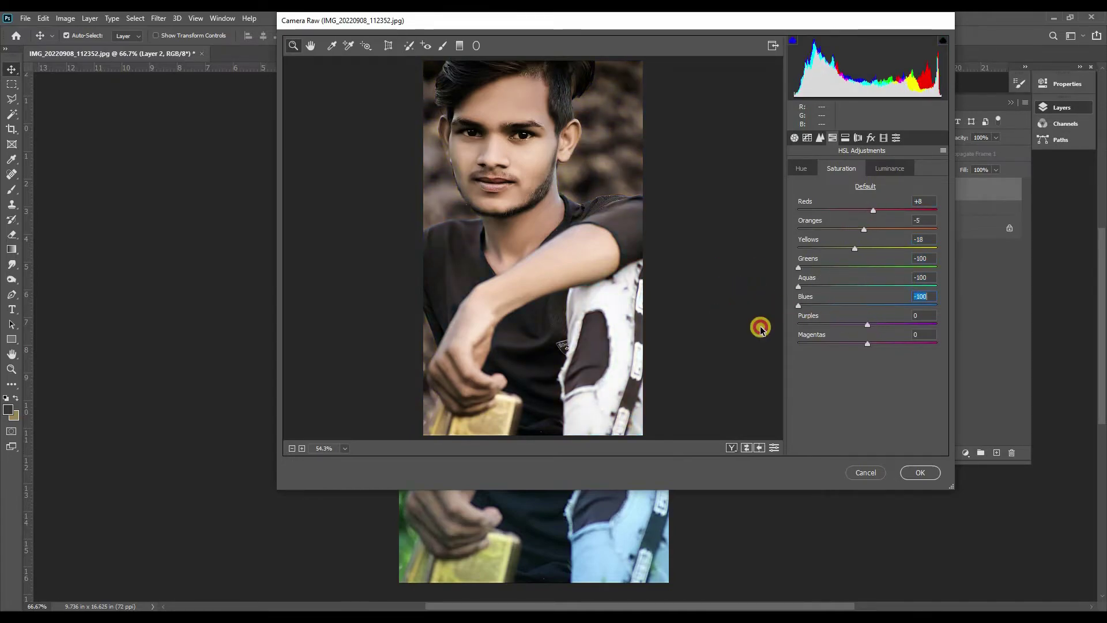
pyautogui.moveTo(867, 343); pyautogui.dragTo(771, 344)
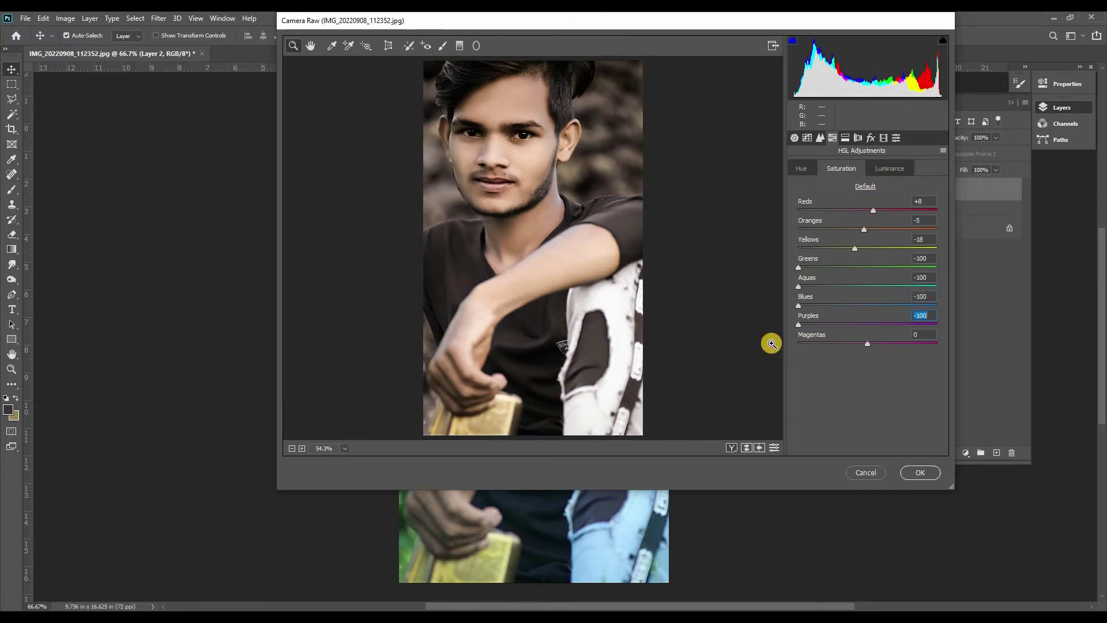
# Set the HSL luminance of reds through blues to +10 and the split-toning highlights saturation to 4.
pyautogui.click(890, 168)
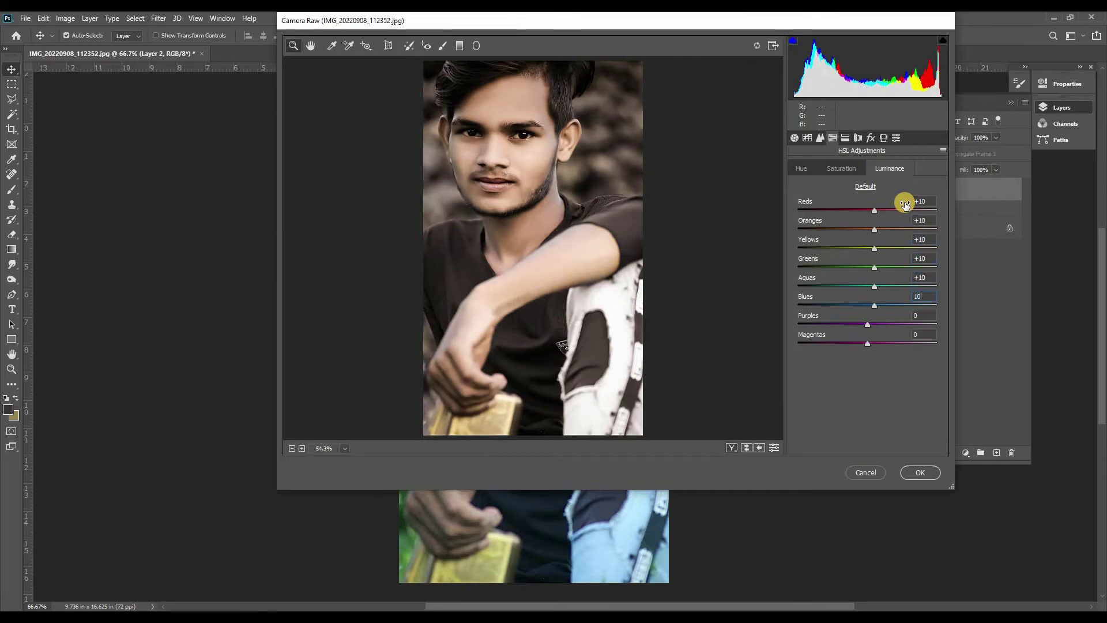
pyautogui.click(845, 137)
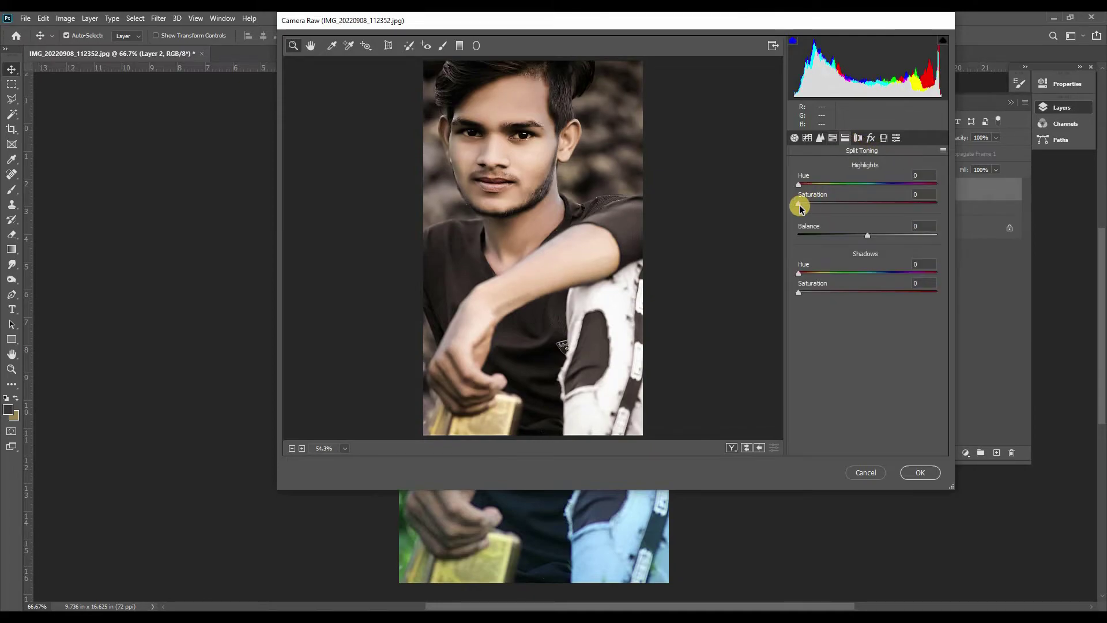
pyautogui.moveTo(806, 206); pyautogui.dragTo(801, 206)
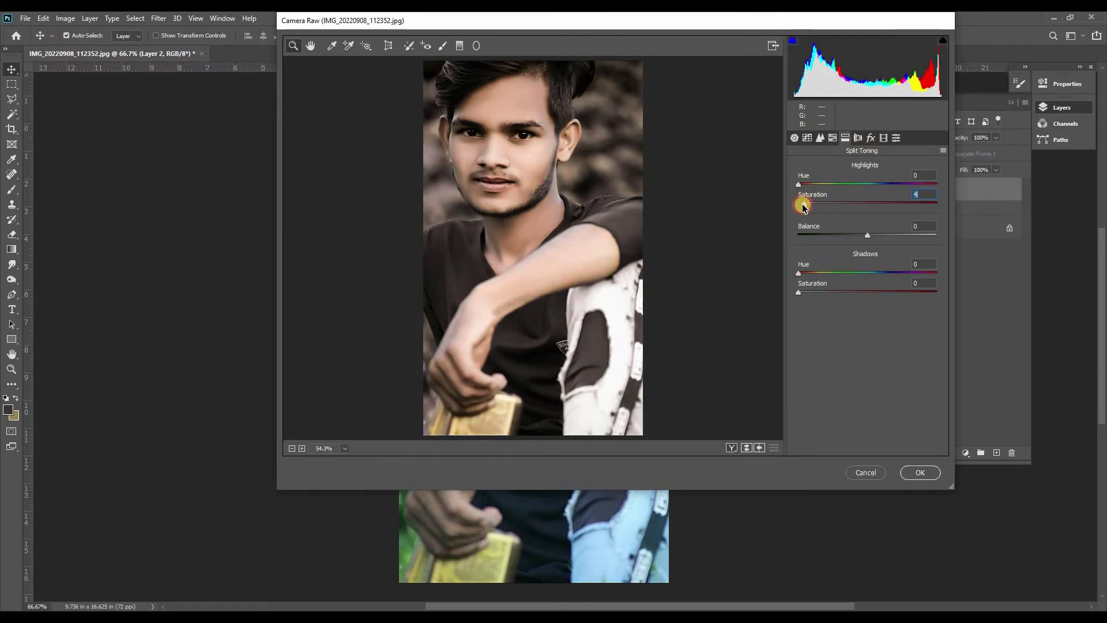
pyautogui.click(871, 138)
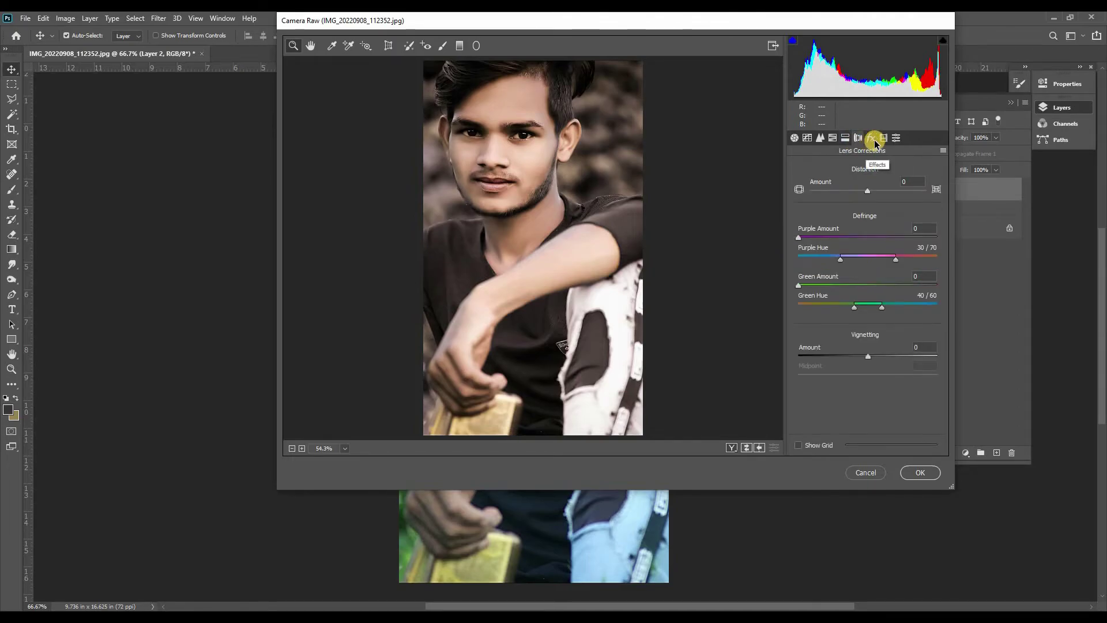
# Paint over both eyes with the Adjustment Brush at exposure +1.60 and contrast +31 to brighten them.
pyautogui.moveTo(457, 111); pyautogui.dragTo(558, 187)
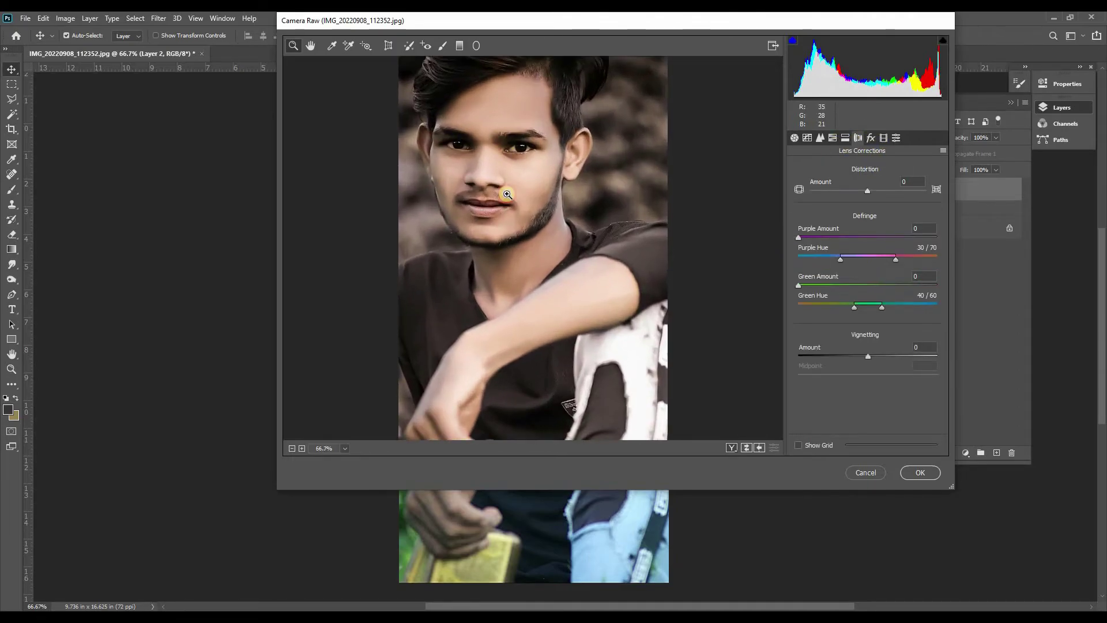
pyautogui.click(425, 46)
pyautogui.click(444, 47)
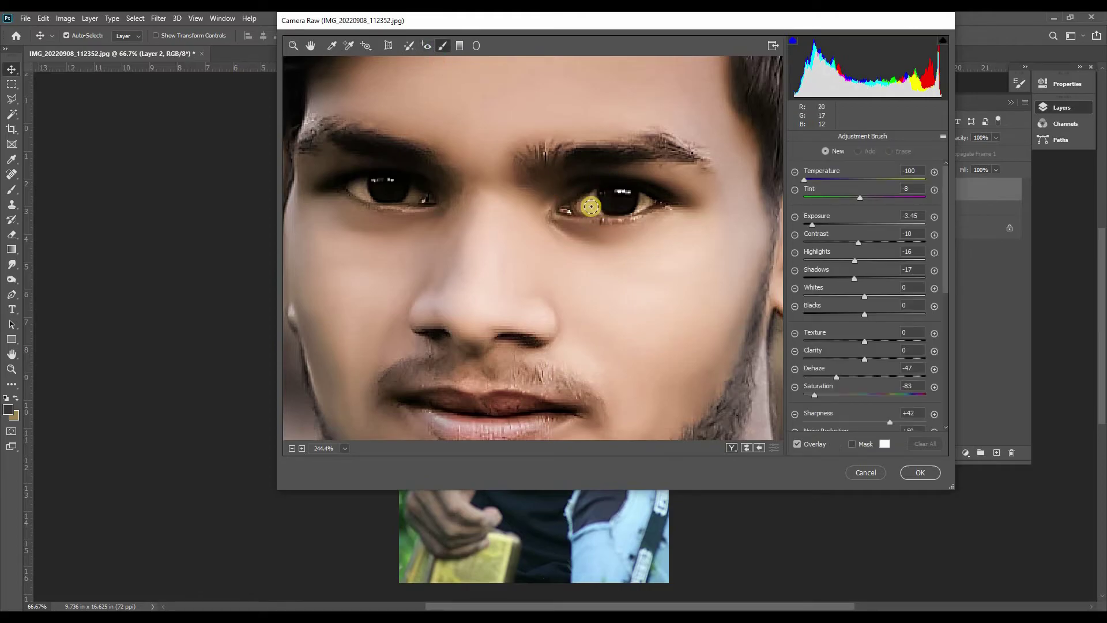
pyautogui.moveTo(563, 337); pyautogui.dragTo(575, 329)
pyautogui.moveTo(372, 322)
pyautogui.mouseDown()
pyautogui.moveTo(386, 327)
pyautogui.moveTo(383, 302)
pyautogui.mouseUp()
pyautogui.hotkey('ctrl', '0')
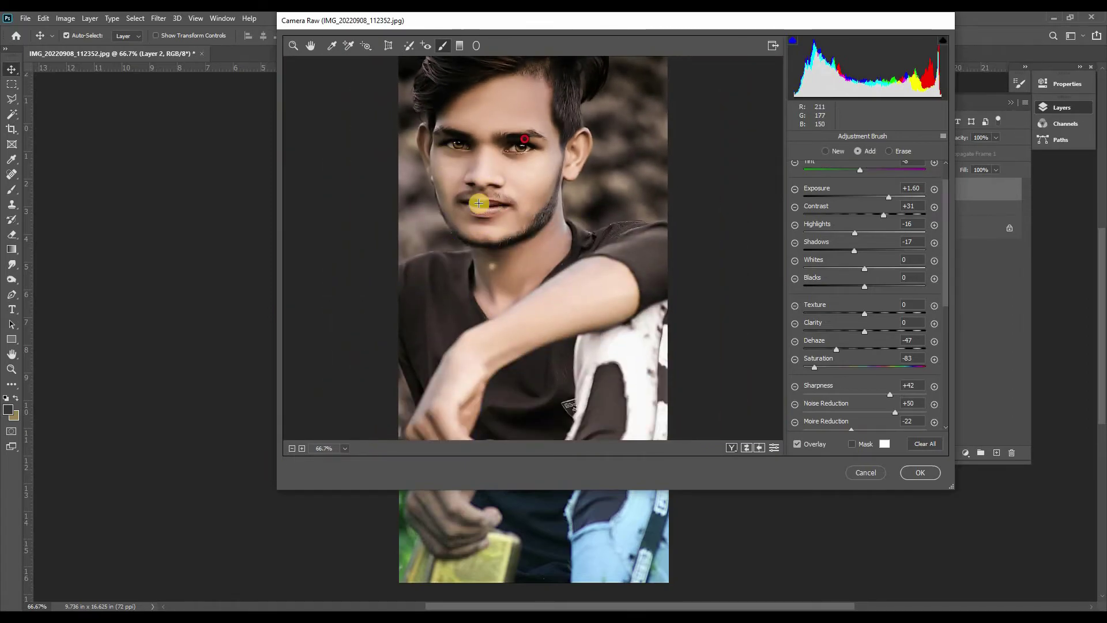
# Draw a large radial filter around the subject and set its exposure to +0.95, contrast to +12 and highlights to -30.
pyautogui.moveTo(533, 224); pyautogui.dragTo(460, 67)
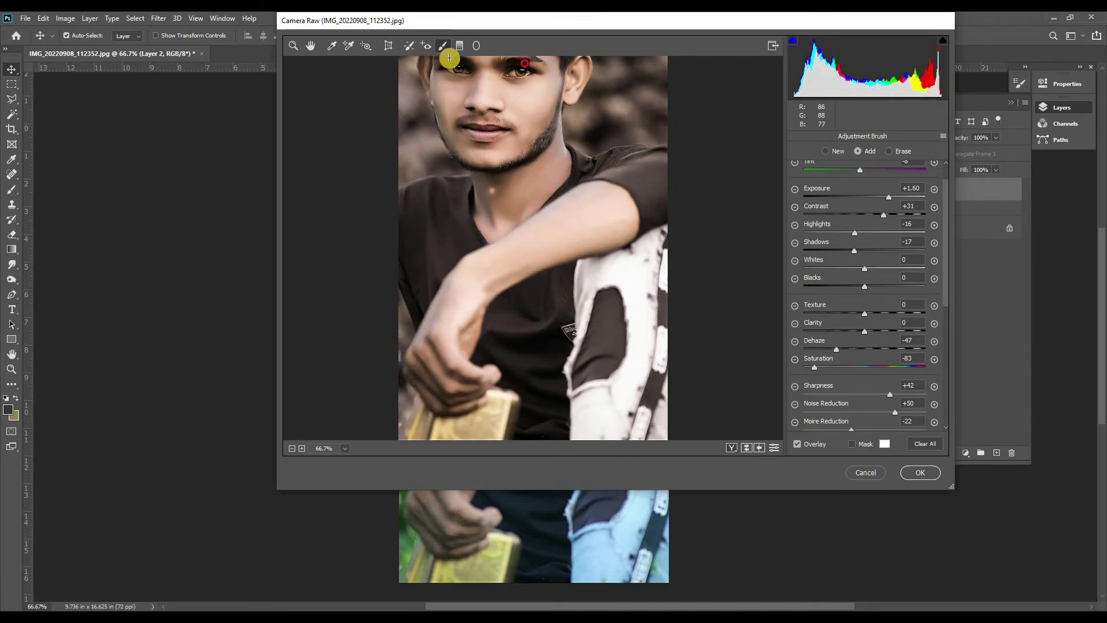
pyautogui.click(476, 46)
pyautogui.scroll(3, 517, 161)
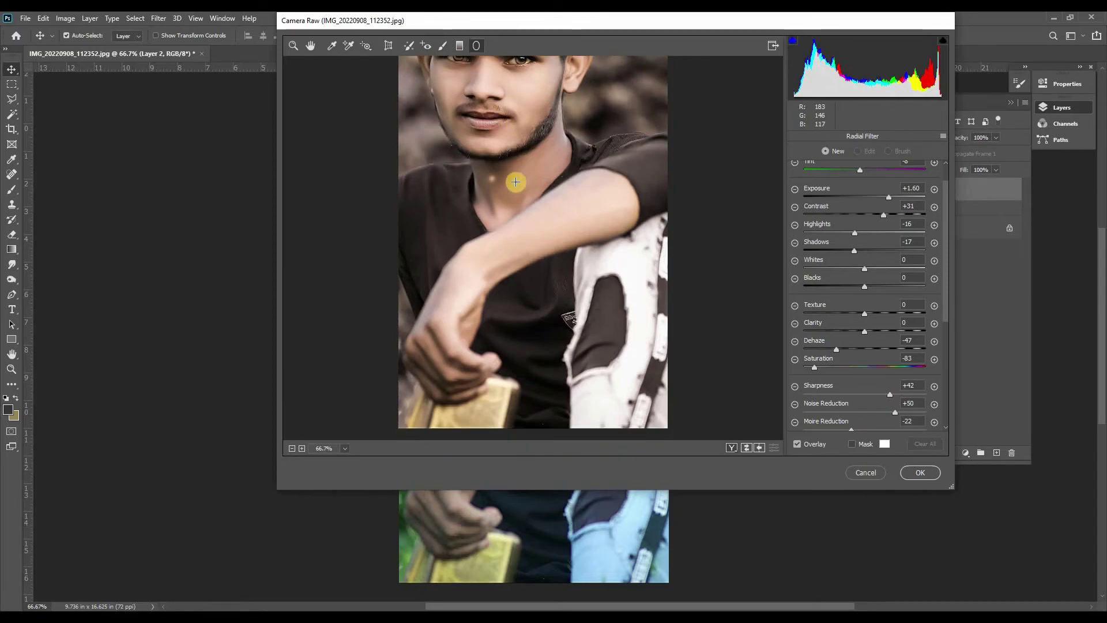
pyautogui.moveTo(407, 64); pyautogui.dragTo(685, 391)
pyautogui.scroll(-3, 508, 191)
pyautogui.moveTo(517, 156); pyautogui.dragTo(578, 166)
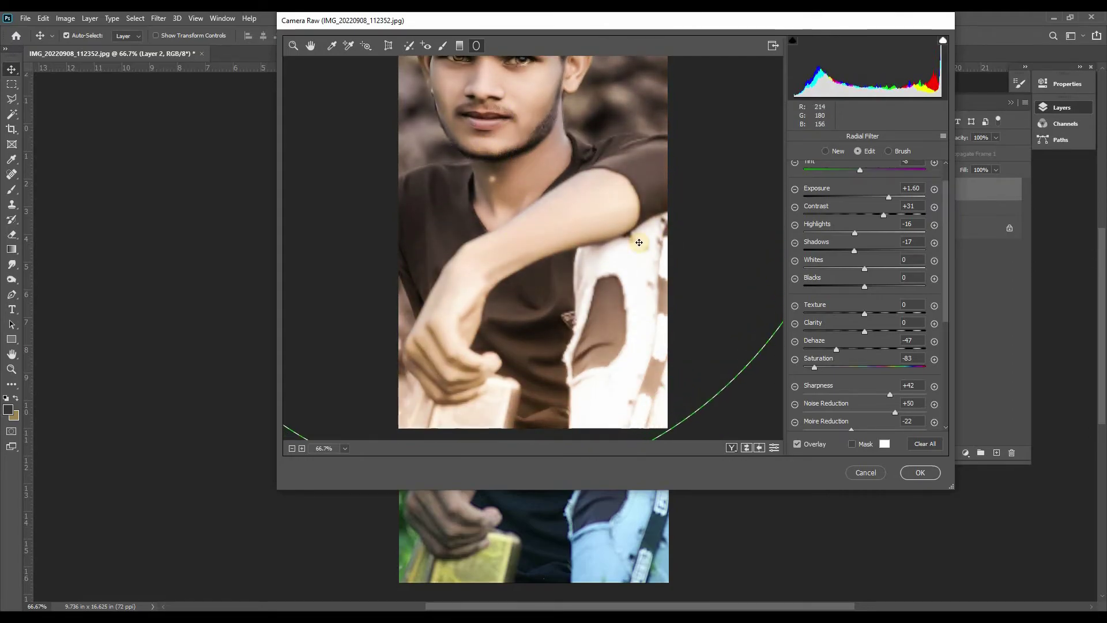
pyautogui.click(879, 198)
pyautogui.moveTo(877, 214); pyautogui.dragTo(845, 234)
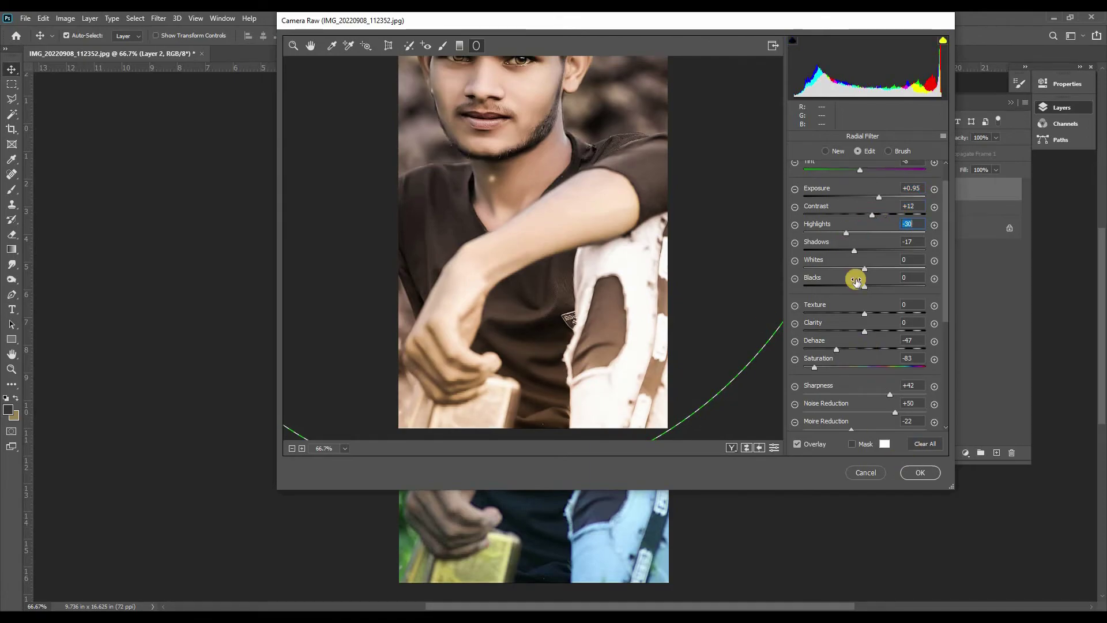
# Set the radial filter's temperature to +60 and apply the Camera Raw adjustments to the layer.
pyautogui.scroll(2, 555, 167)
pyautogui.scroll(1, 555, 167)
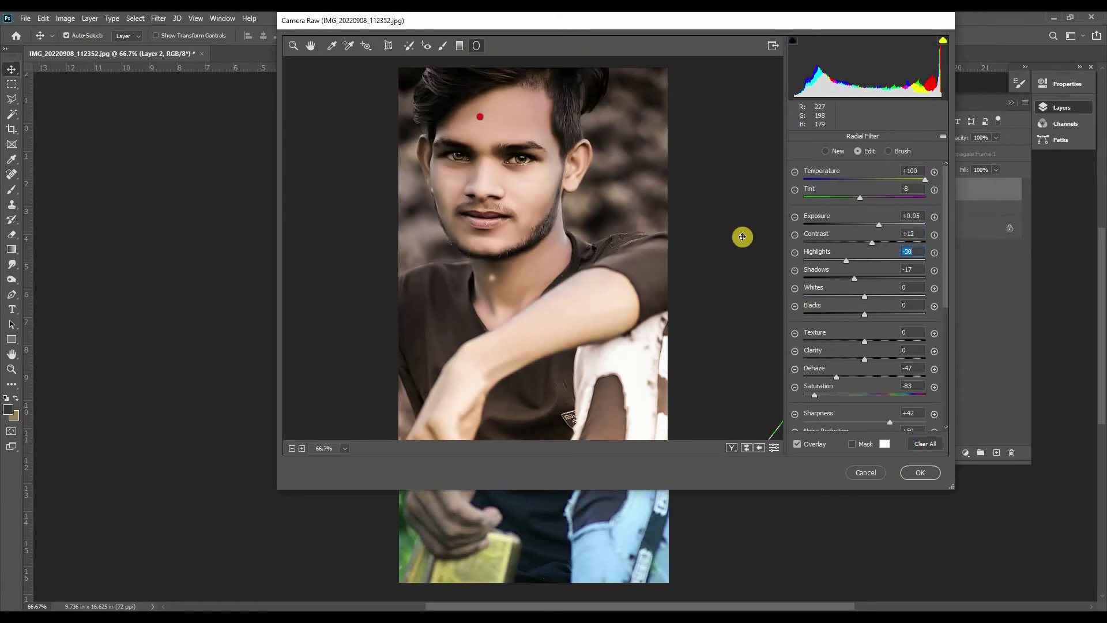
pyautogui.moveTo(913, 181); pyautogui.dragTo(901, 180)
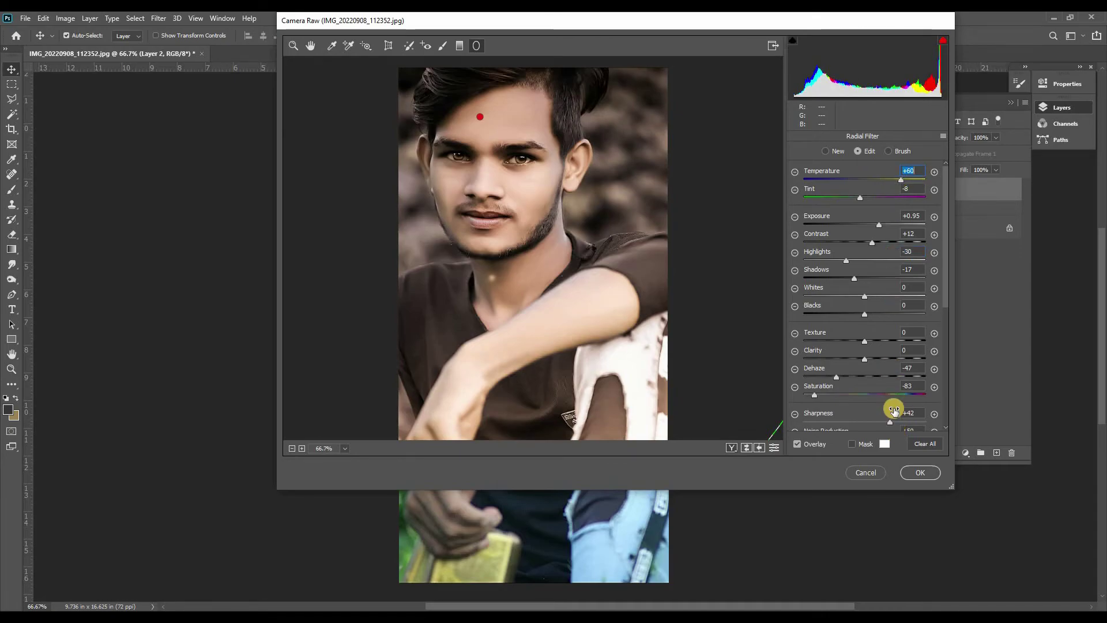
pyautogui.click(918, 470)
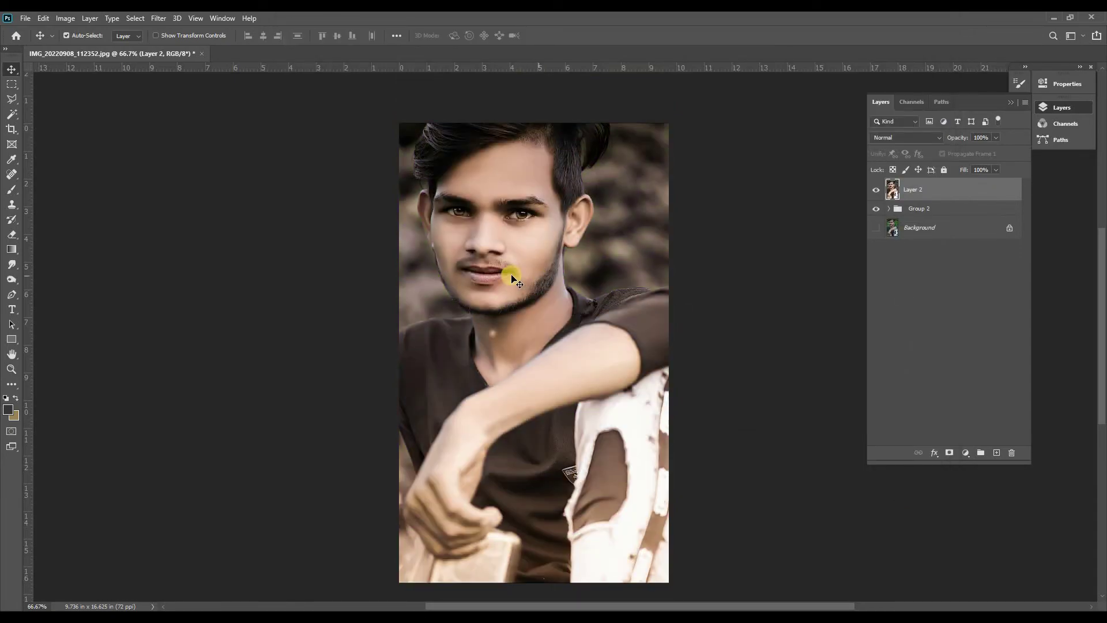
# Remove the bright spot on the neck with a content-aware fill of a small rectangular selection, and deselect.
pyautogui.hotkey('ctrl', 'space')
pyautogui.click(483, 328)
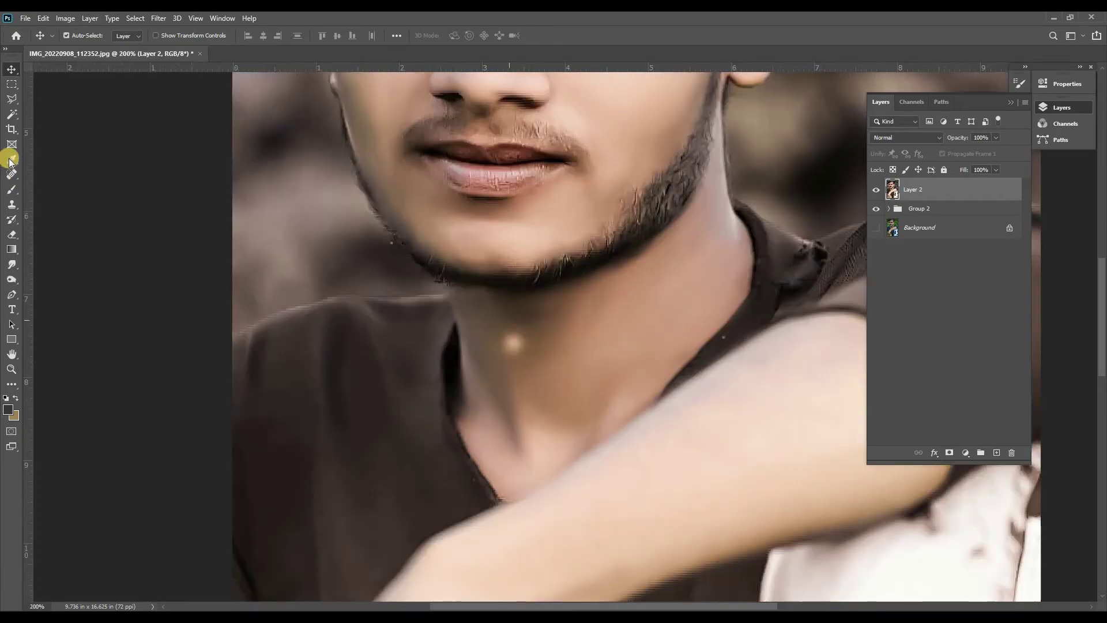
pyautogui.press('m')
pyautogui.moveTo(494, 327); pyautogui.dragTo(534, 359)
pyautogui.hotkey('shift', 'F5')
pyautogui.press('Return')
pyautogui.hotkey('ctrl', 'd')
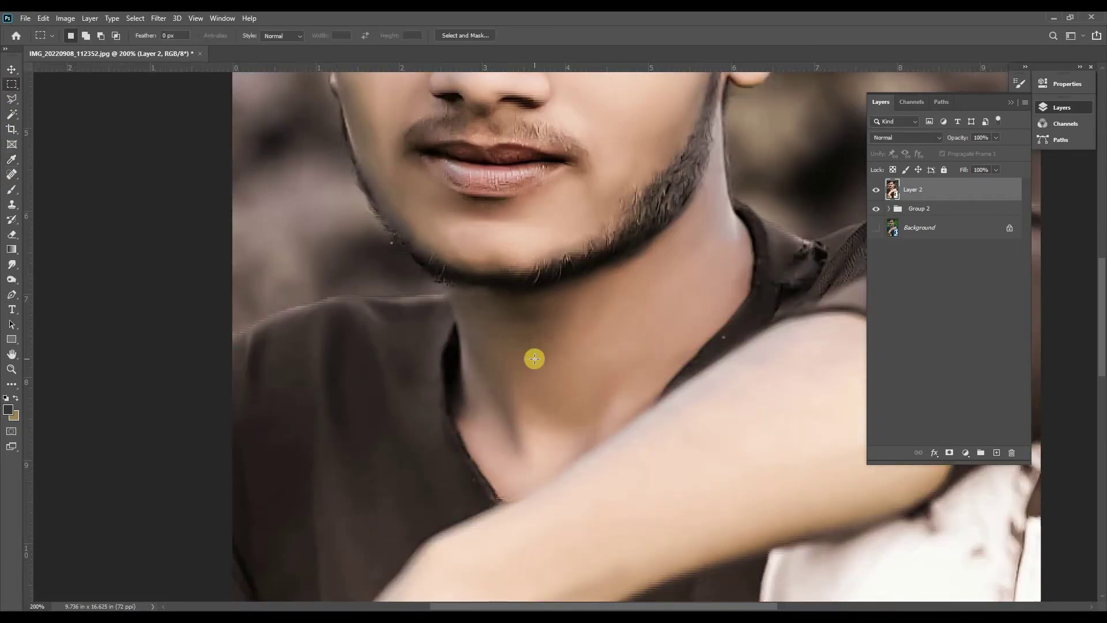
pyautogui.hotkey('ctrl', '0')
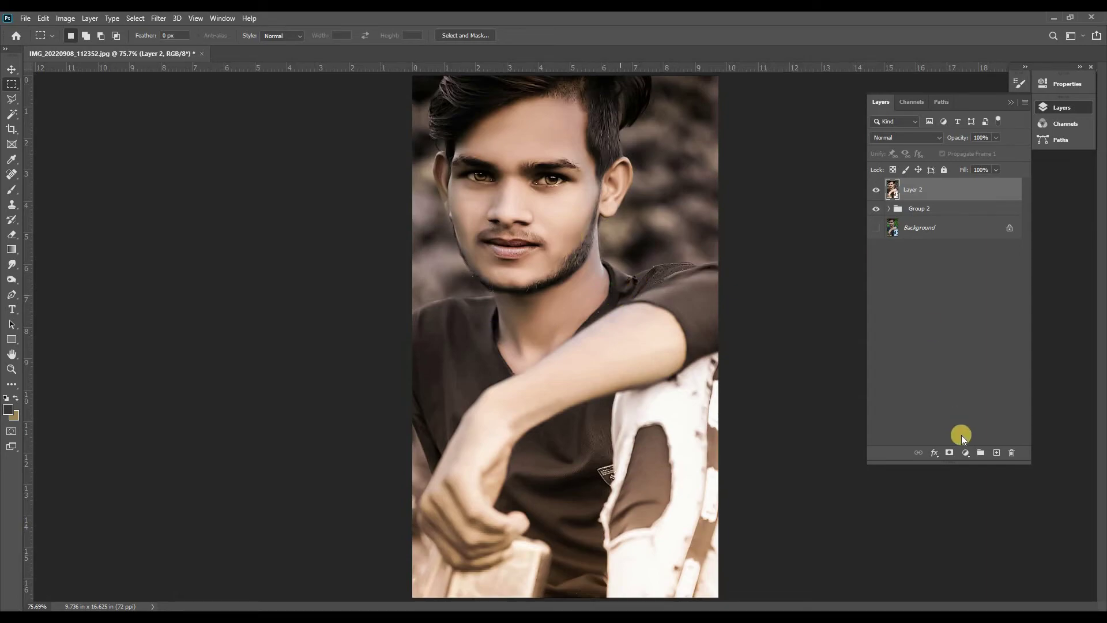
# Add a Selective Color adjustment layer with the reds at cyan -20, magenta +2 and black +33.
pyautogui.click(965, 452)
pyautogui.click(998, 445)
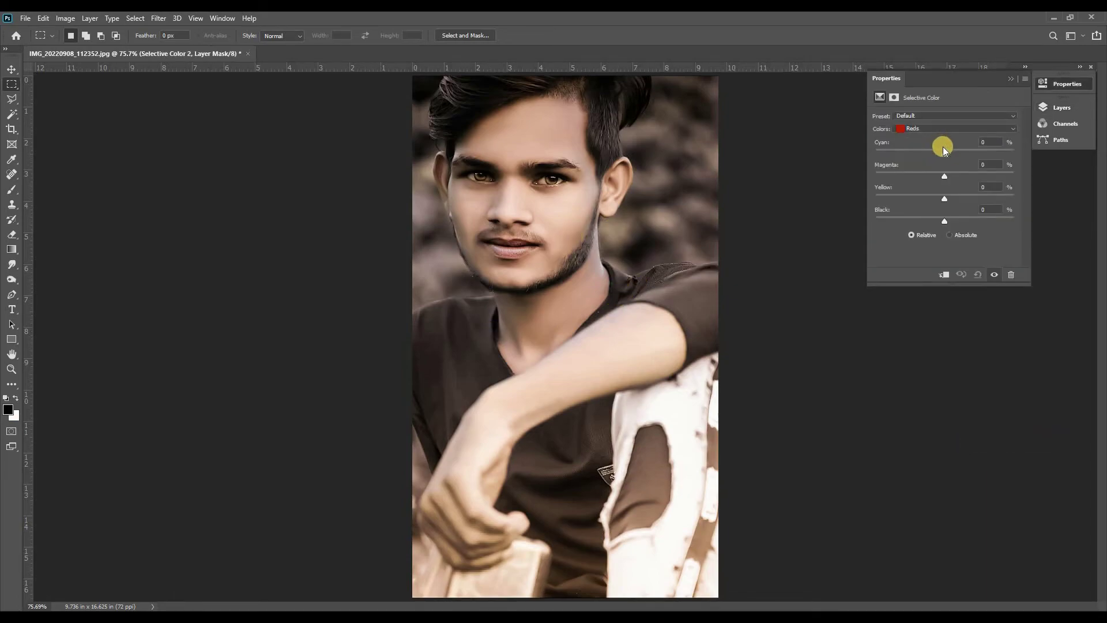
pyautogui.moveTo(938, 155); pyautogui.dragTo(930, 154)
pyautogui.click(945, 176)
pyautogui.moveTo(944, 221); pyautogui.dragTo(968, 219)
pyautogui.moveTo(967, 219); pyautogui.dragTo(966, 220)
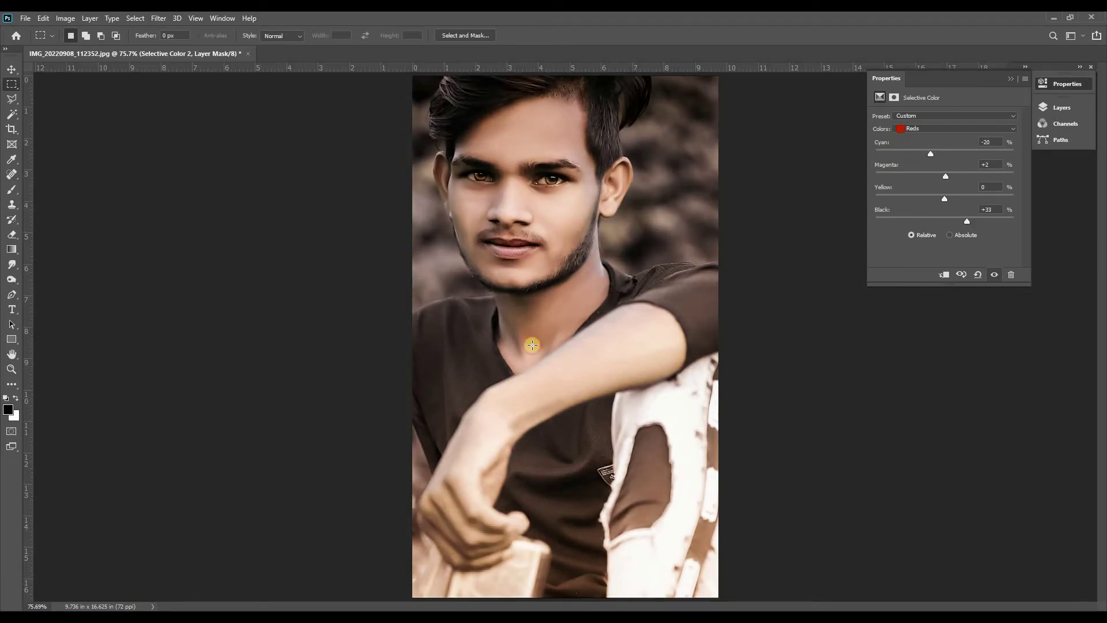
pyautogui.doubleClick(1008, 78)
pyautogui.click(1059, 109)
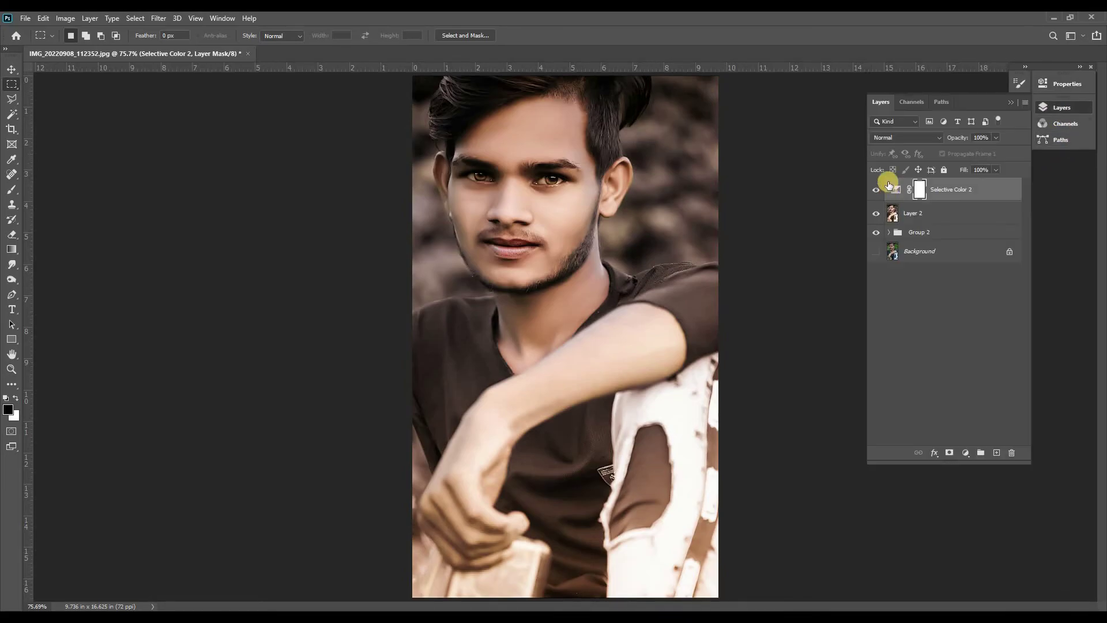
# Try ungrouping Group 2 and its nested group, and regrouping all layers above the Background.
pyautogui.click(927, 233)
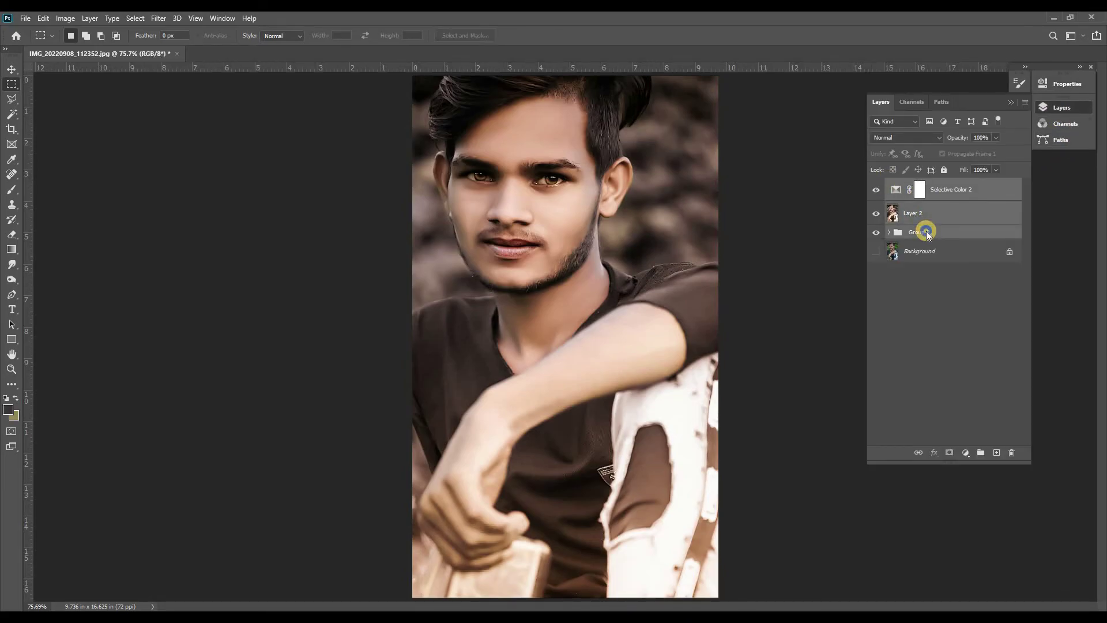
pyautogui.rightClick(926, 230)
pyautogui.click(957, 224)
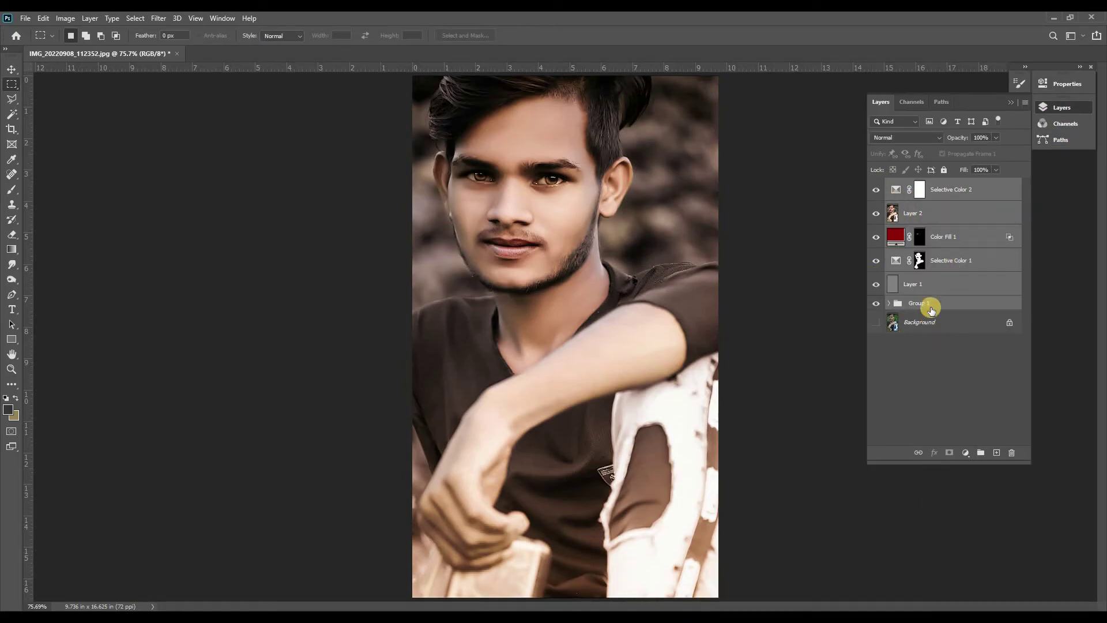
pyautogui.rightClick(930, 304)
pyautogui.click(958, 214)
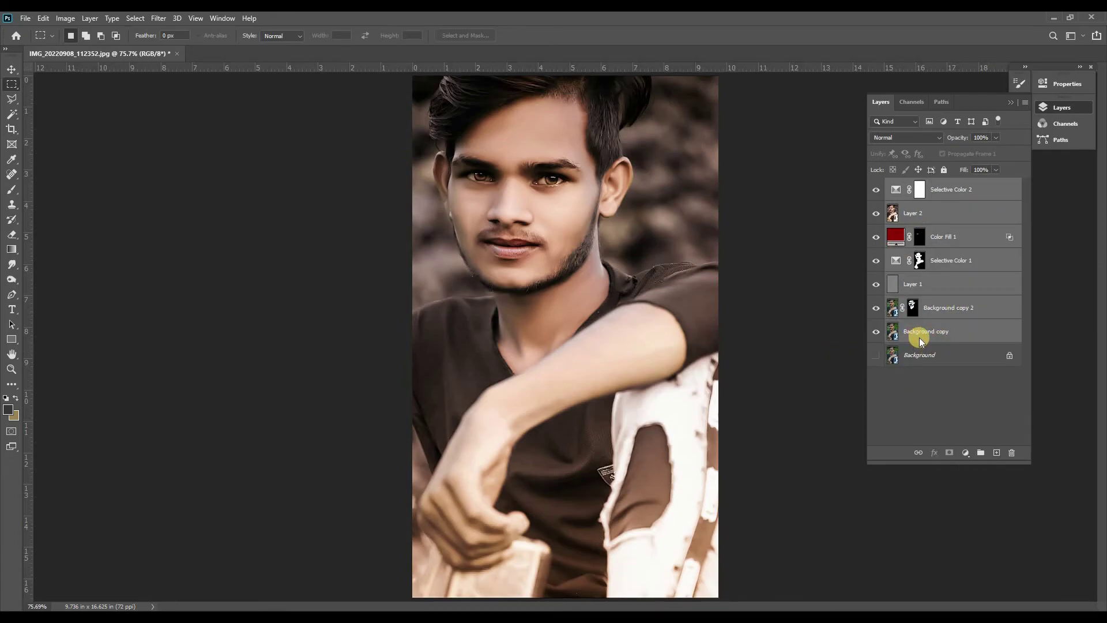
pyautogui.hotkey('ctrl', 'g')
pyautogui.click(926, 196)
# Group the Selective Color 2 adjustment with Layer 2, and combine that group and Group 2 into one new group.
pyautogui.click(946, 217)
pyautogui.keyDown('shift'); pyautogui.click(951, 185); pyautogui.keyUp('shift')
pyautogui.rightClick(934, 215)
pyautogui.press('Return')
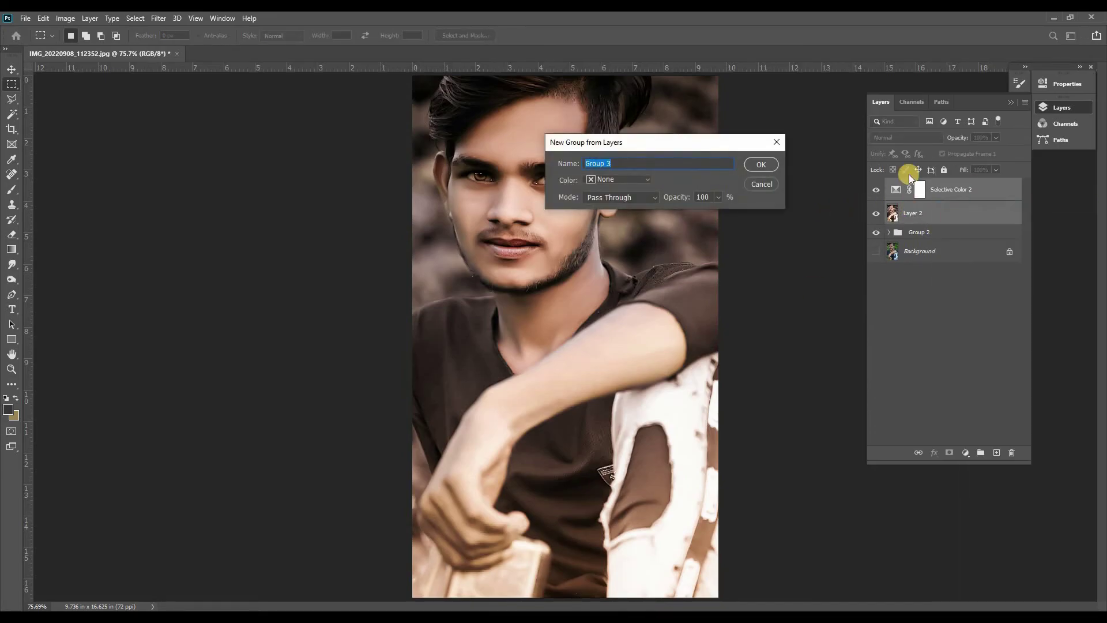
pyautogui.press('Return')
pyautogui.rightClick(919, 199)
pyautogui.click(951, 217)
pyautogui.click(755, 167)
# Show the Background layer and toggle the visibility of Group 4 to compare the portrait before and after the edits.
pyautogui.click(876, 204)
pyautogui.click(875, 185)
pyautogui.click(875, 185)
pyautogui.click(876, 185)
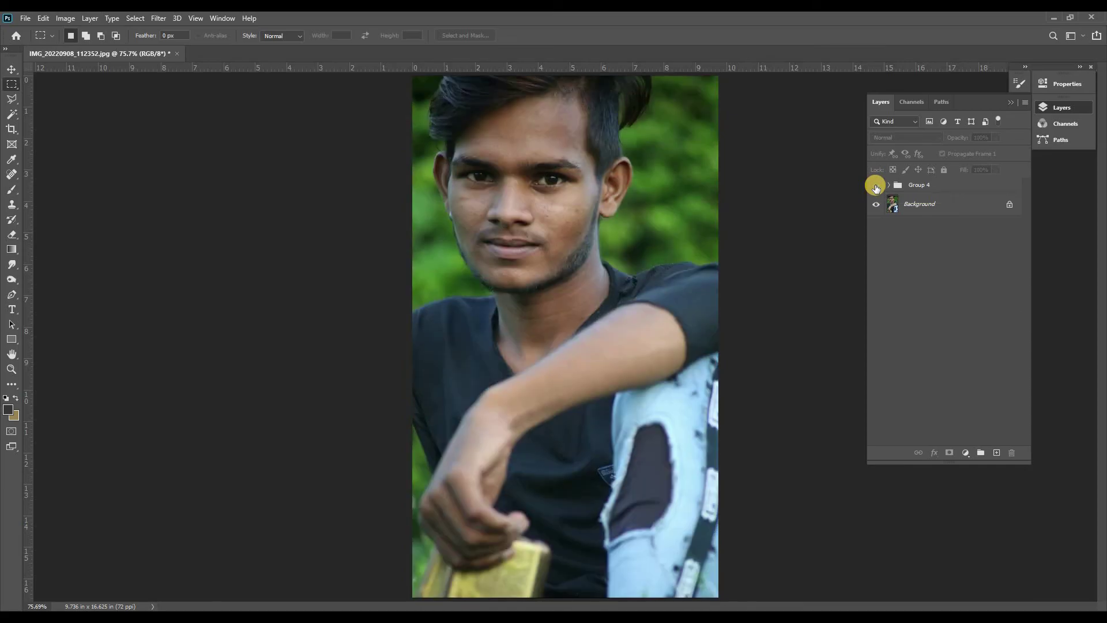
pyautogui.scroll(5, 539, 191)
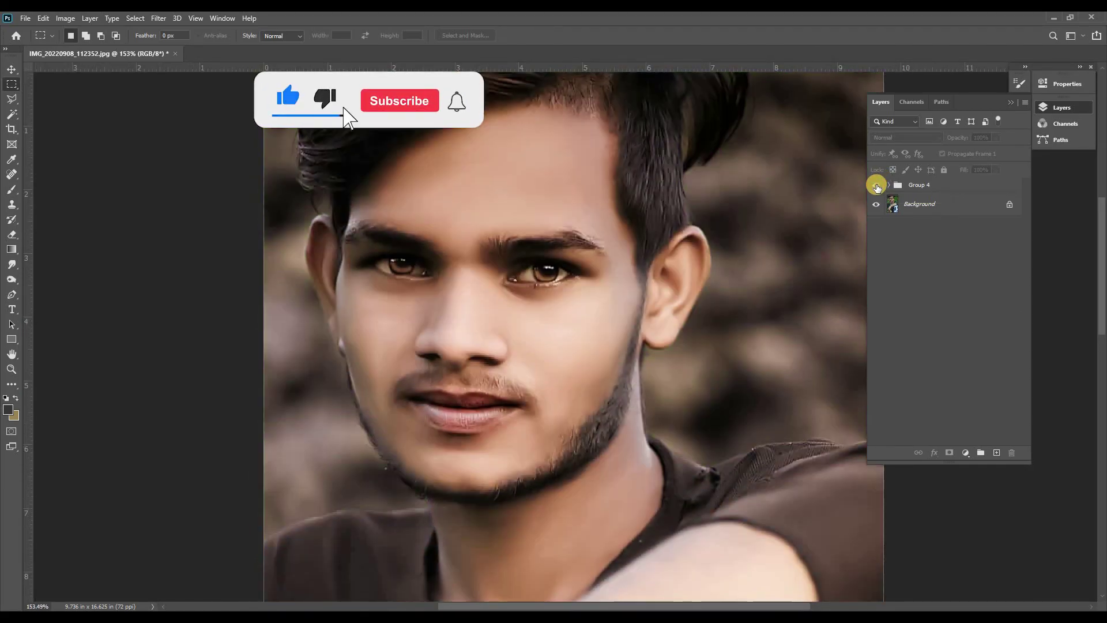
pyautogui.click(875, 185)
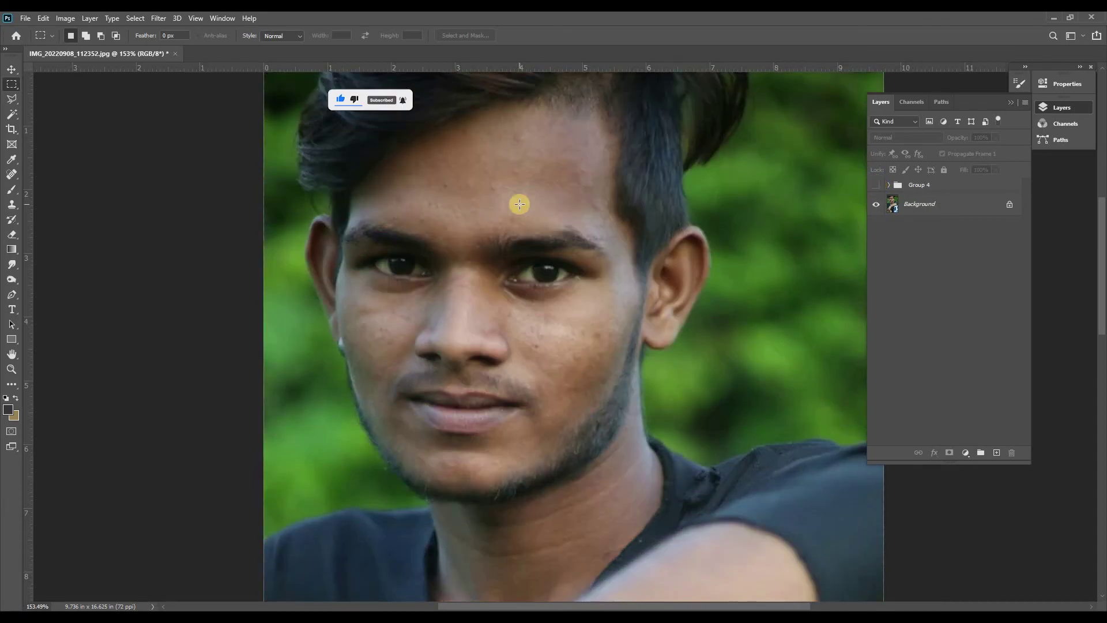
pyautogui.hotkey('ctrl', '0')
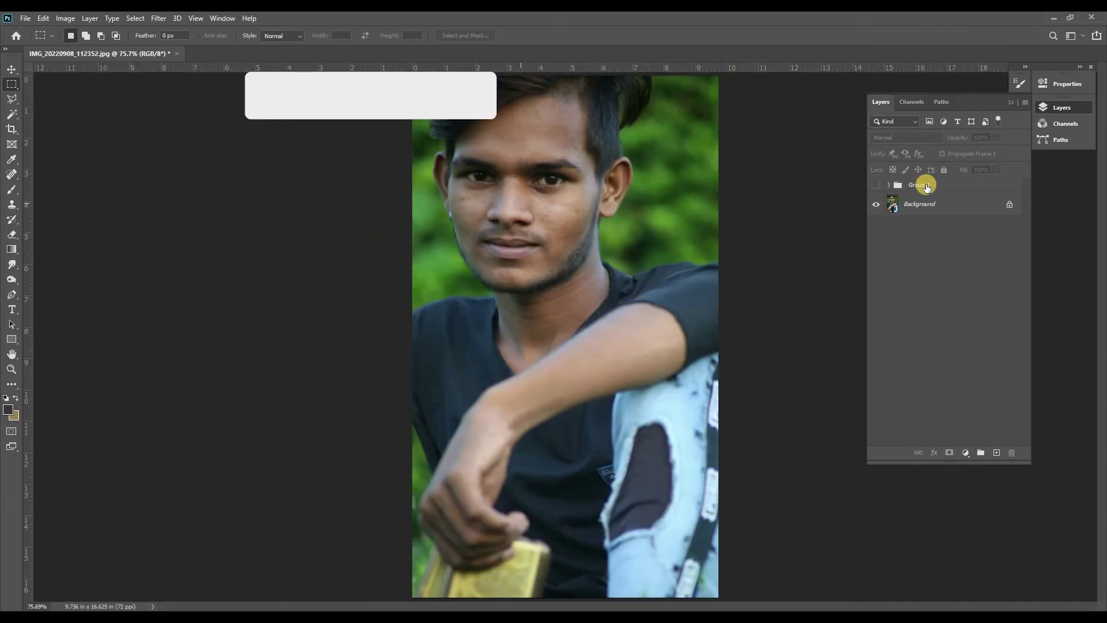